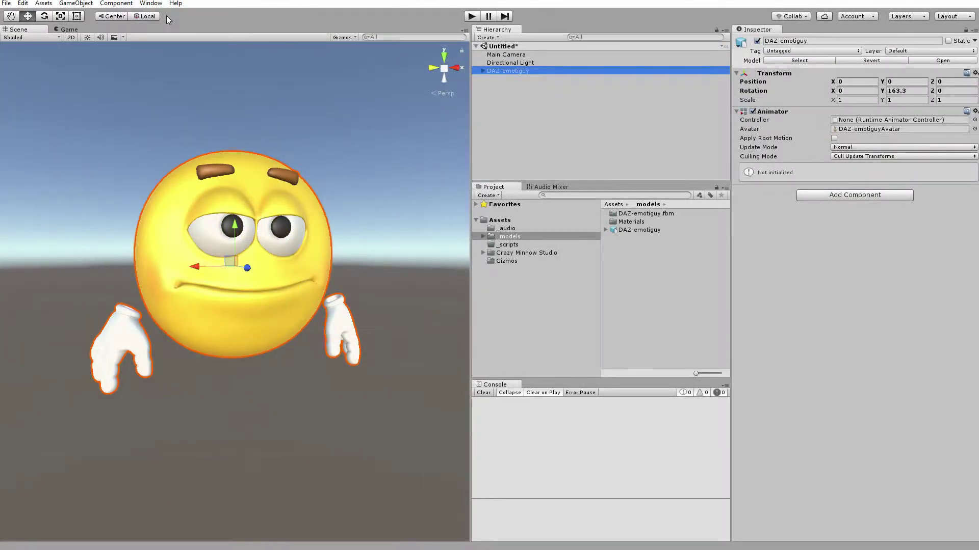
# Add a Random Eyes 3D component to DAZ-emotiguy and enable Use Custom Shapes Only
pyautogui.click(116, 3)
pyautogui.moveTo(90, 127)
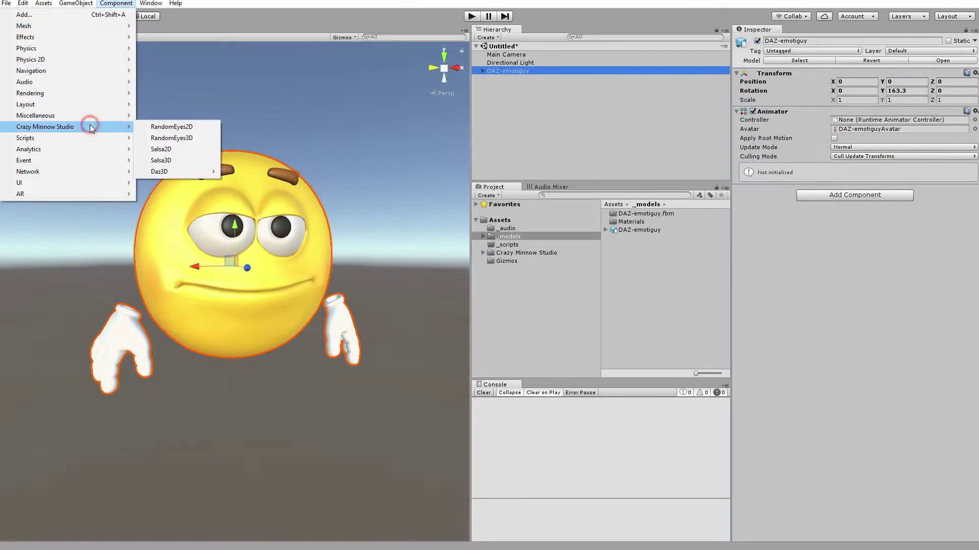
pyautogui.click(176, 139)
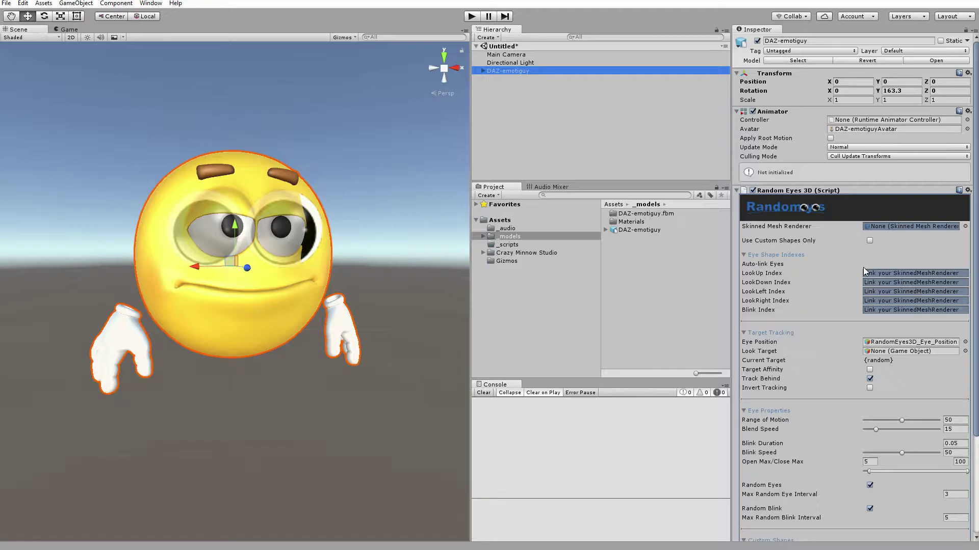
pyautogui.click(870, 241)
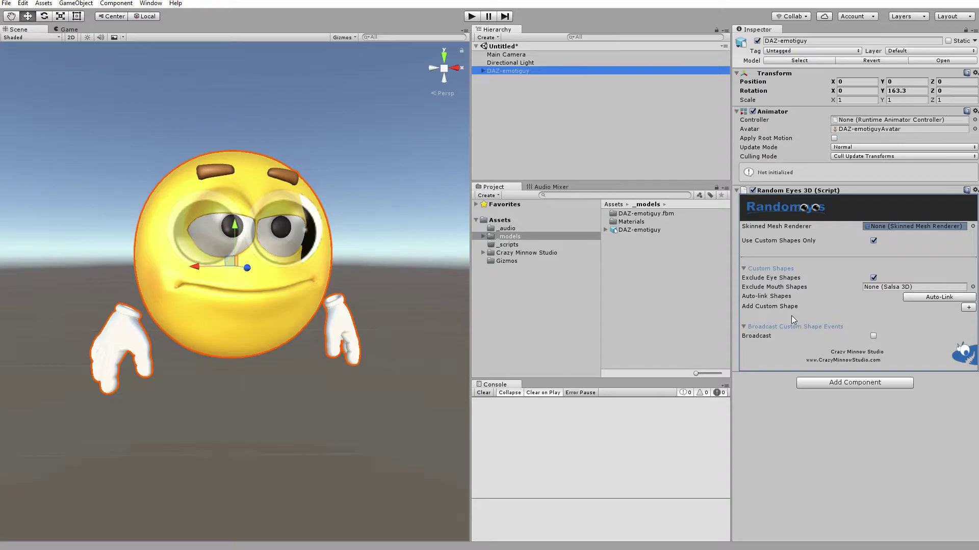
# Assign Emotiguy_16450.Shape as the Skinned Mesh Renderer, then collapse the custom shapes list
pyautogui.keyDown('alt'); pyautogui.click(483, 71); pyautogui.keyUp('alt')
pyautogui.click(497, 96)
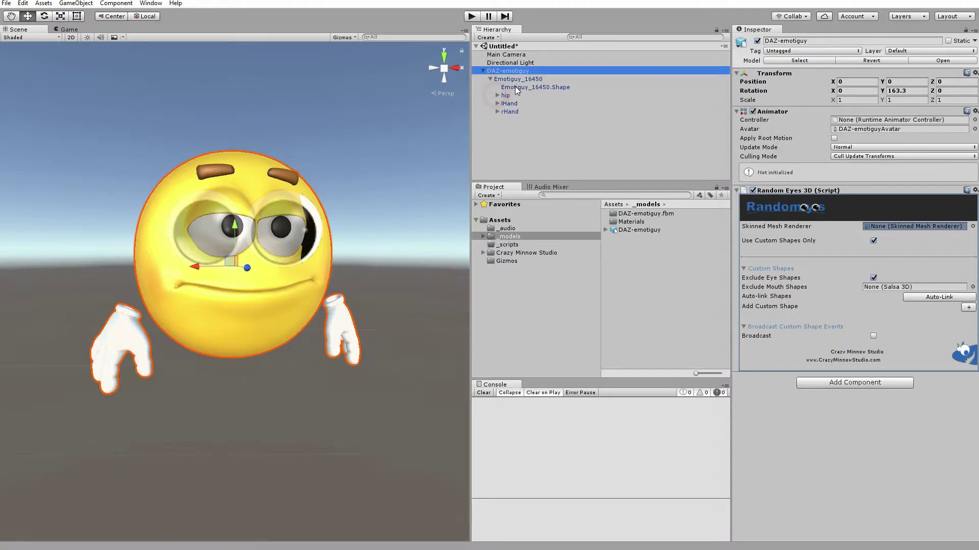
pyautogui.moveTo(516, 90); pyautogui.dragTo(888, 224)
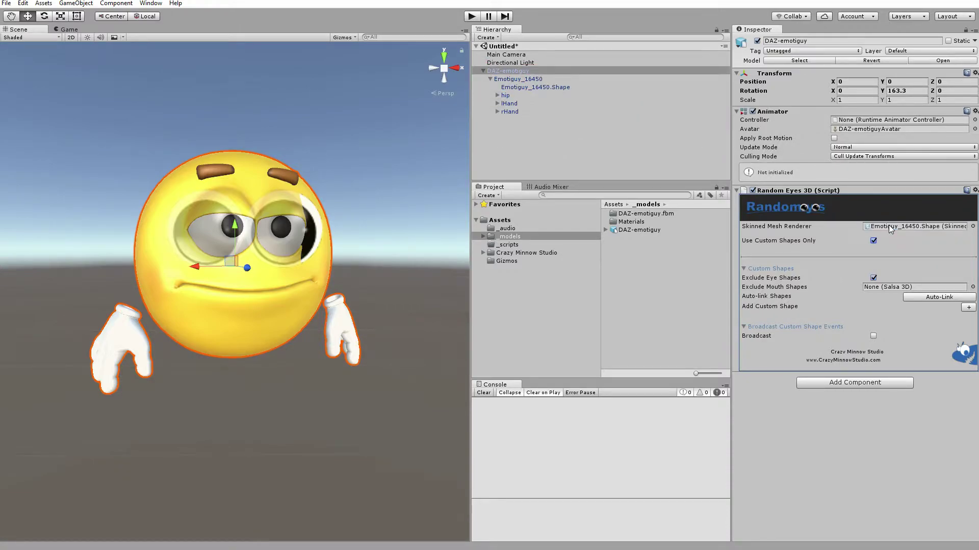
pyautogui.click(886, 287)
pyautogui.scroll(-6, 842, 350)
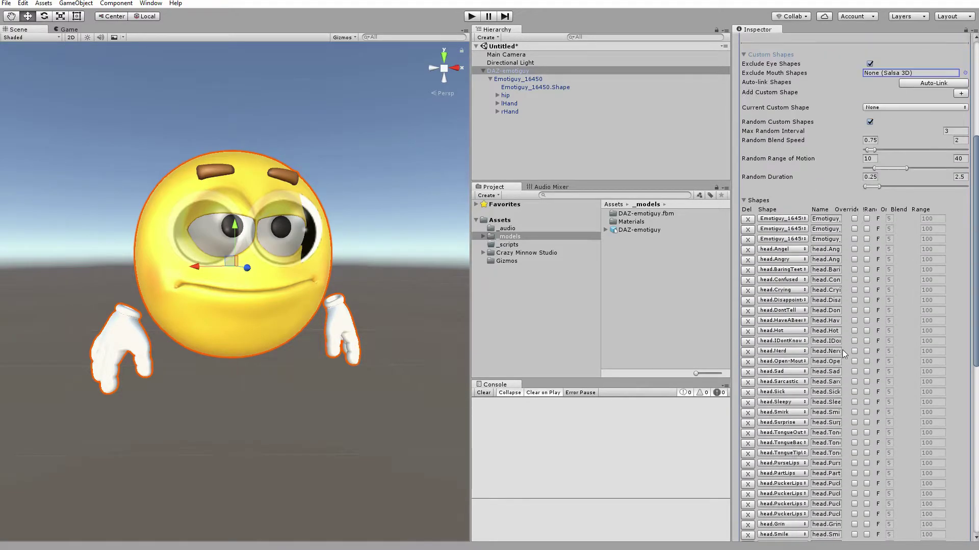
pyautogui.scroll(2, 743, 277)
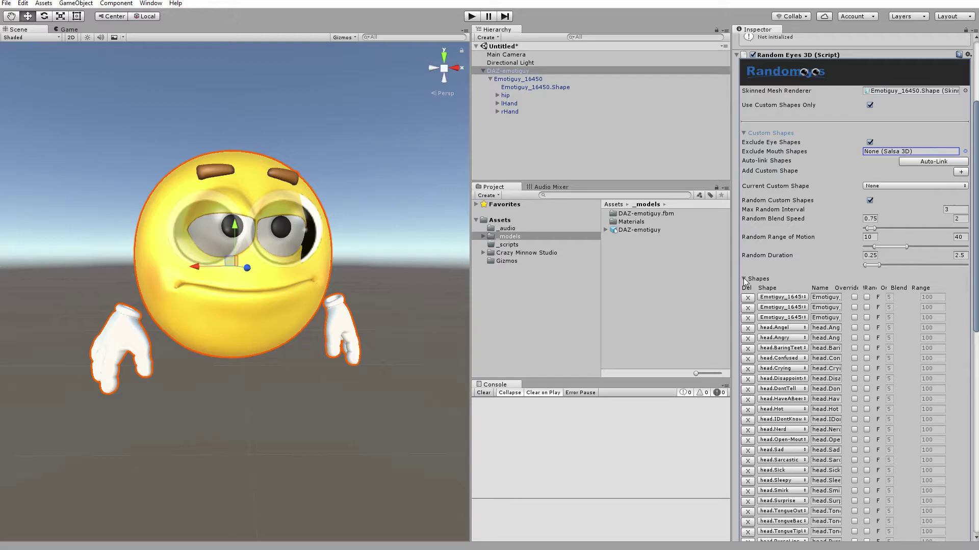
pyautogui.click(743, 279)
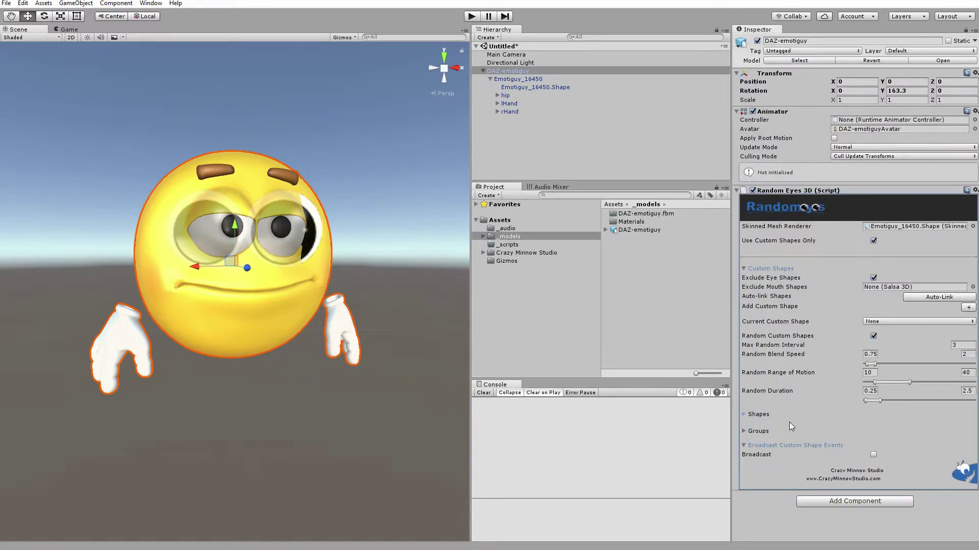
# Create a new Random Eyes shape group named Surprise
pyautogui.click(744, 431)
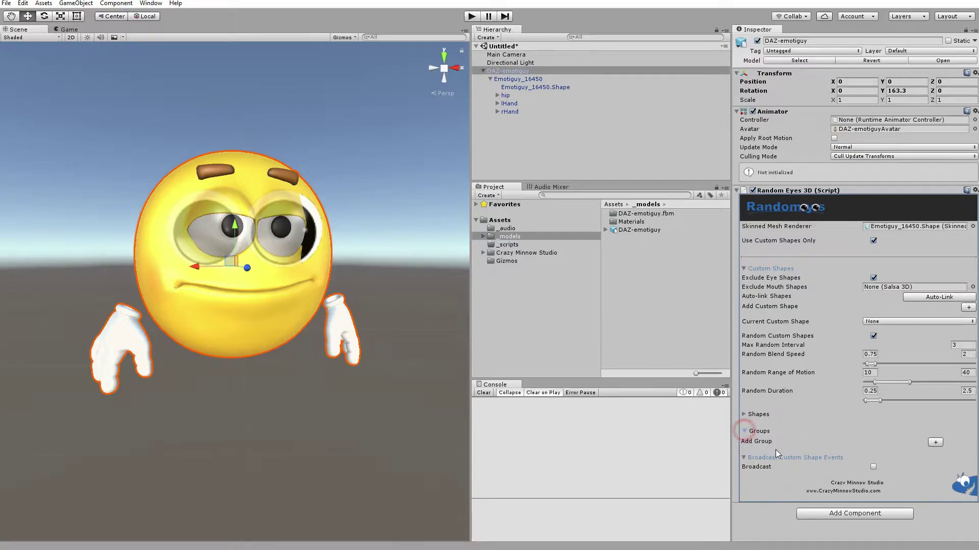
pyautogui.click(935, 443)
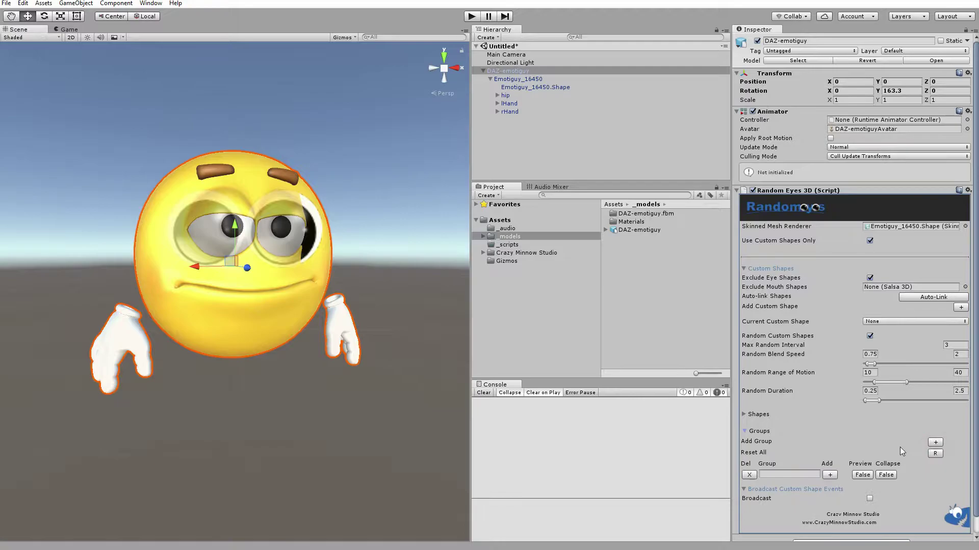
pyautogui.click(774, 474)
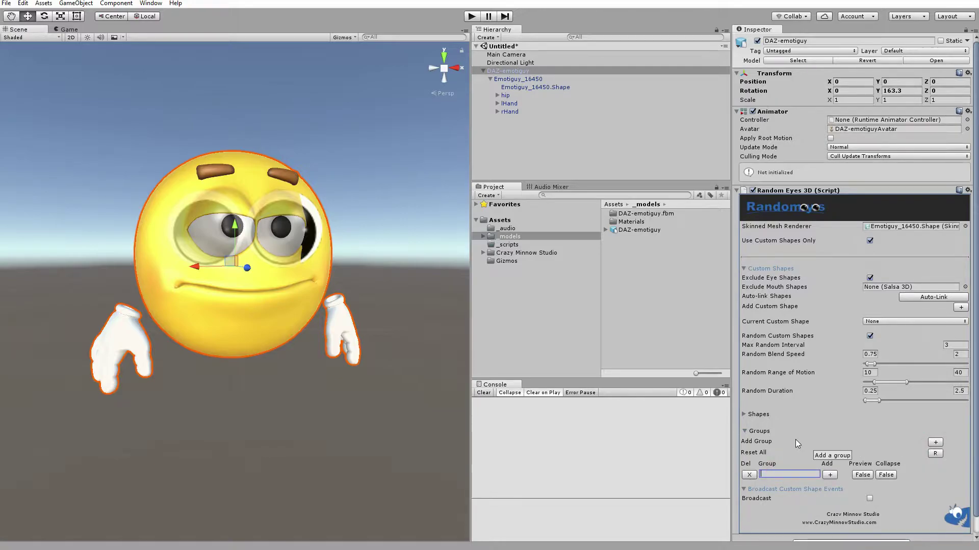
pyautogui.write('Surprise')
pyautogui.scroll(-1, 842, 468)
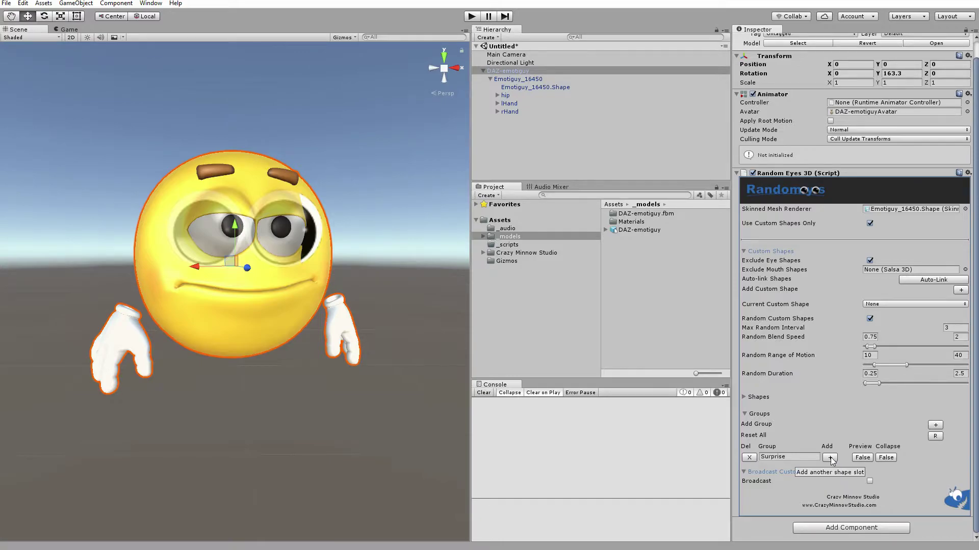
# Add seven shape slots to the Surprise group
pyautogui.click(829, 457)
pyautogui.click(830, 458)
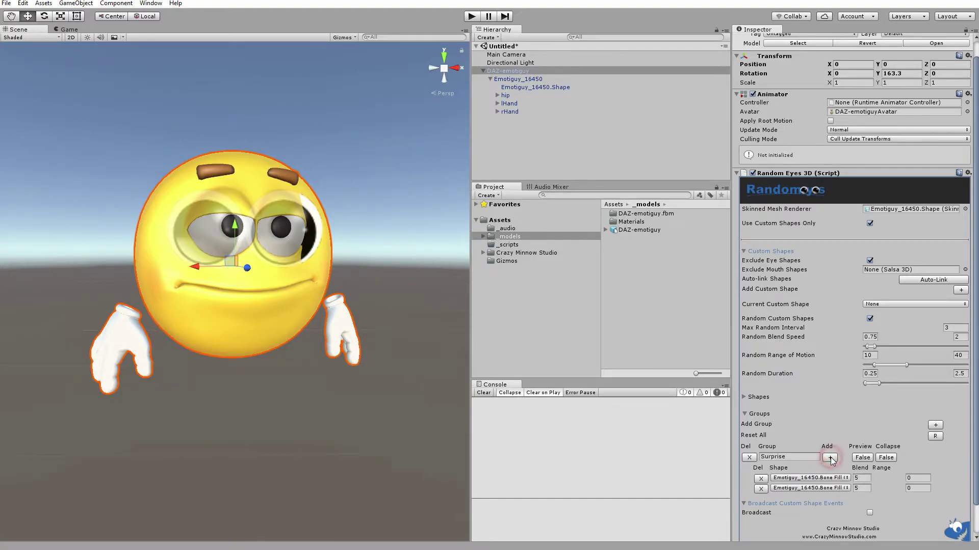
pyautogui.click(830, 458)
pyautogui.click(830, 457)
pyautogui.click(829, 458)
pyautogui.click(829, 458)
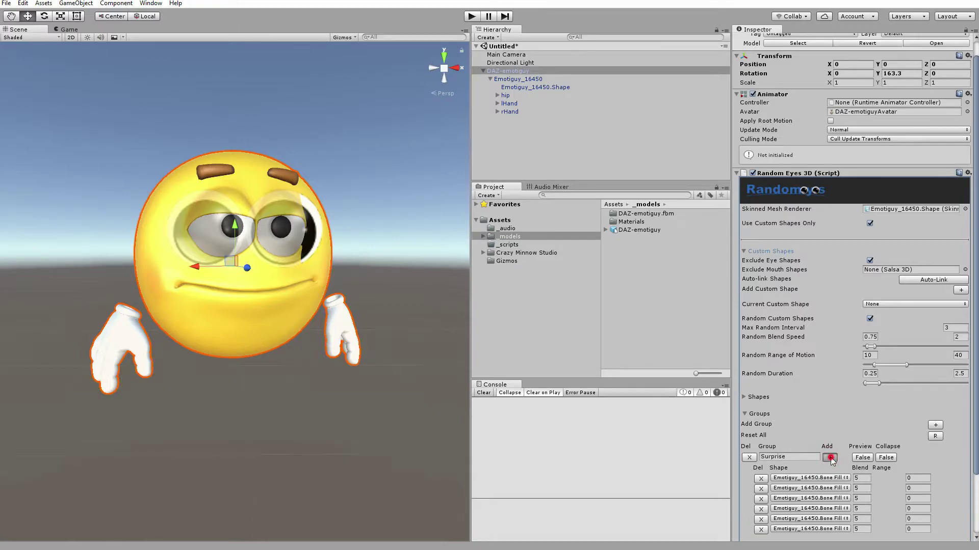
pyautogui.click(829, 458)
pyautogui.scroll(-3, 836, 444)
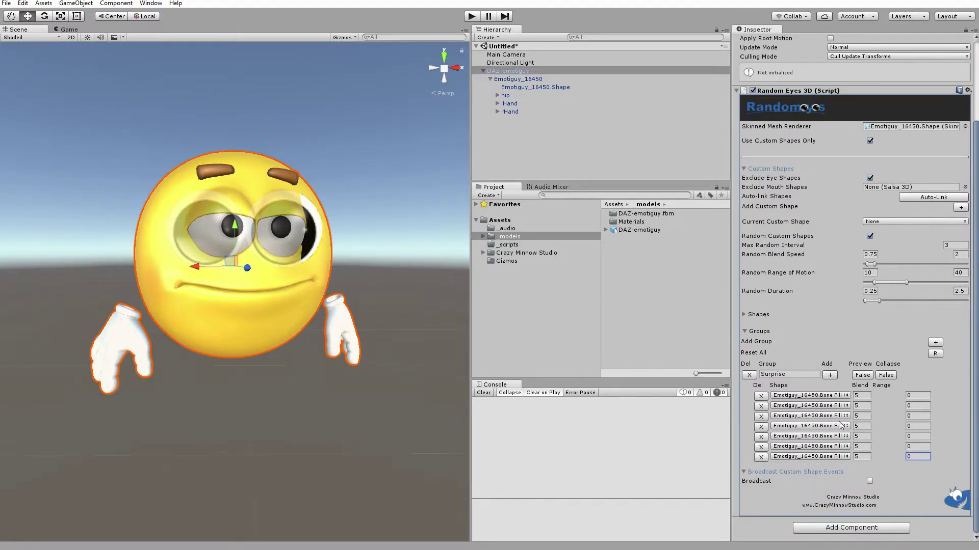
# Pick blendshapes for the slots, including head.Surprise, head.EyelidsOut and head.EyesWide
pyautogui.click(810, 395)
pyautogui.click(876, 533)
pyautogui.click(824, 400)
pyautogui.click(812, 400)
pyautogui.click(812, 400)
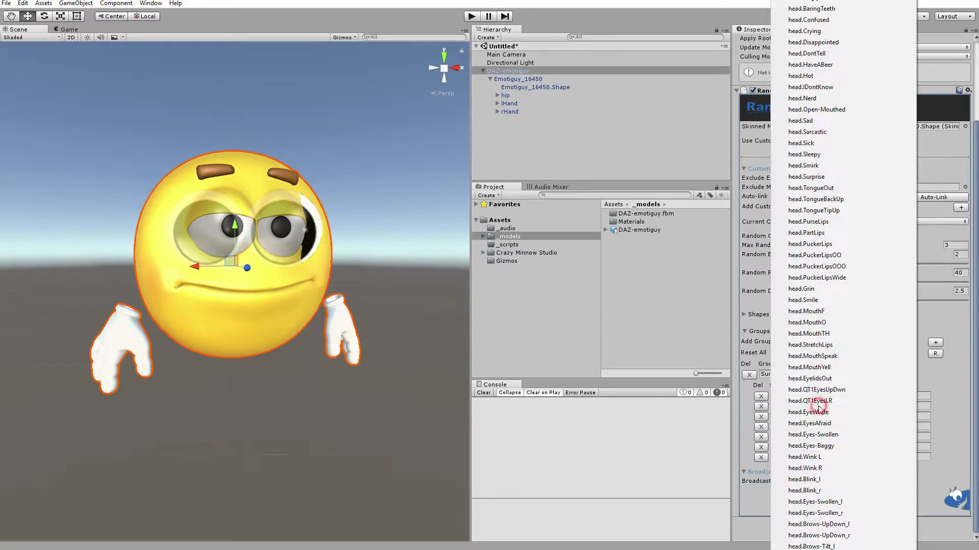
pyautogui.click(813, 400)
pyautogui.click(813, 400)
pyautogui.click(815, 131)
pyautogui.click(816, 132)
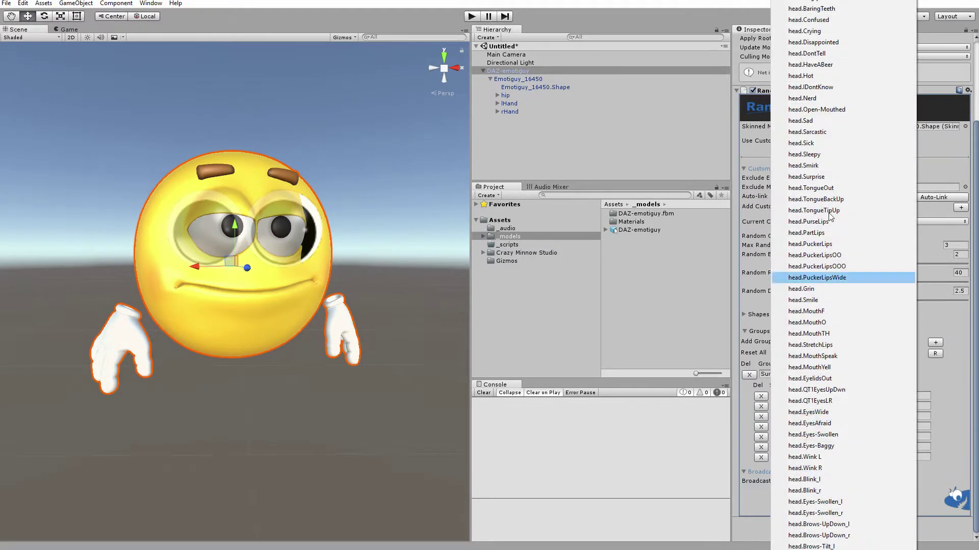
pyautogui.click(810, 176)
pyautogui.click(811, 176)
pyautogui.click(808, 300)
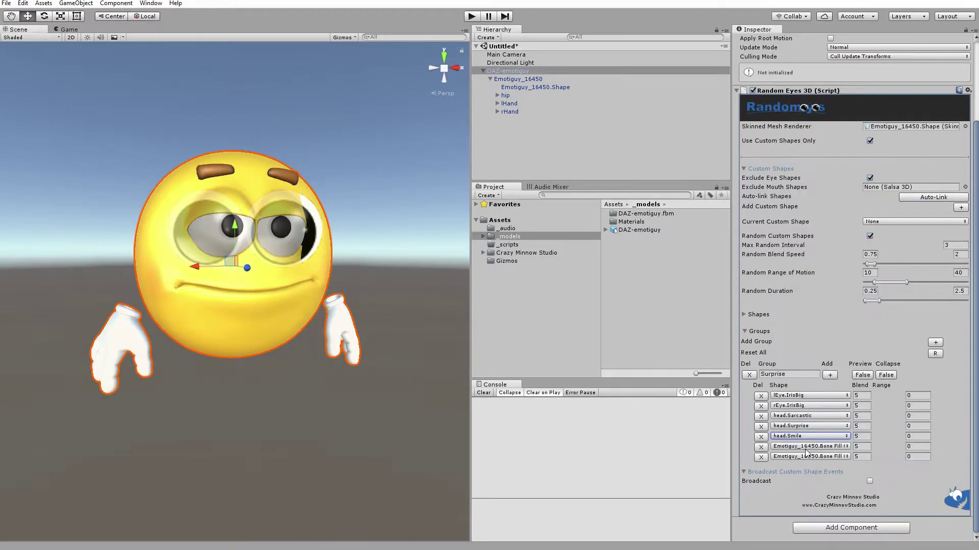
pyautogui.click(807, 452)
pyautogui.click(807, 451)
pyautogui.click(807, 451)
pyautogui.click(809, 413)
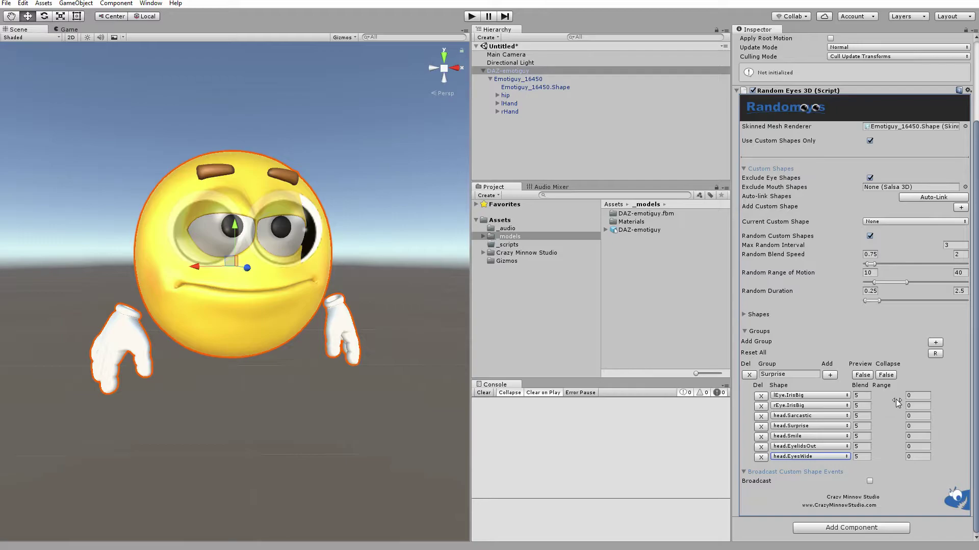
# Set the first five Surprise shape ranges to 20 and head.EyelidsOut to 30, then preview the expression
pyautogui.click(915, 396)
pyautogui.write('20')
pyautogui.press('Tab')
pyautogui.write('20')
pyautogui.press('Tab')
pyautogui.press('Tab')
pyautogui.press('Tab')
pyautogui.write('20')
pyautogui.press('Tab')
pyautogui.press('Tab')
pyautogui.press('Tab')
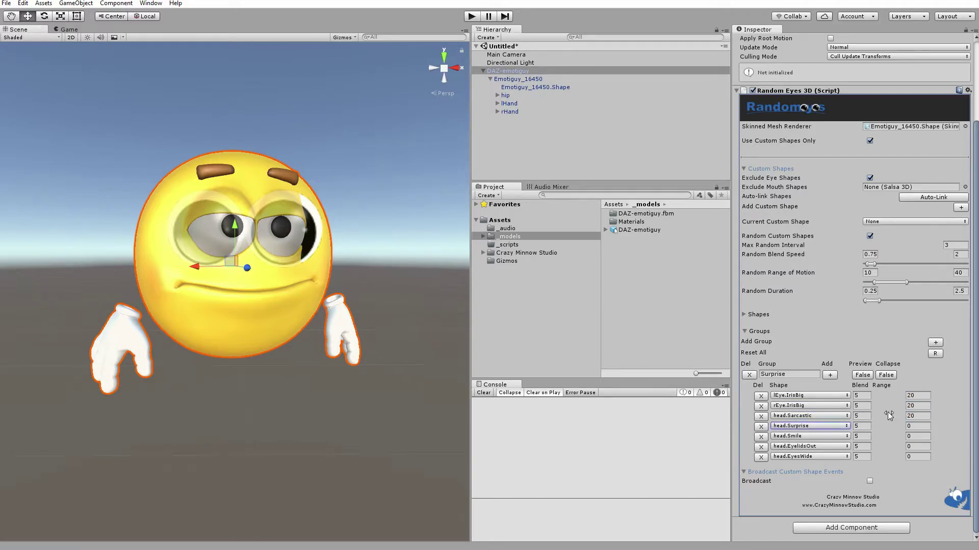
pyautogui.write('20')
pyautogui.press('Tab')
pyautogui.press('Tab')
pyautogui.press('Tab')
pyautogui.write('20')
pyautogui.press('Tab')
pyautogui.write('30')
pyautogui.press('Tab')
pyautogui.press('Tab')
pyautogui.click(862, 375)
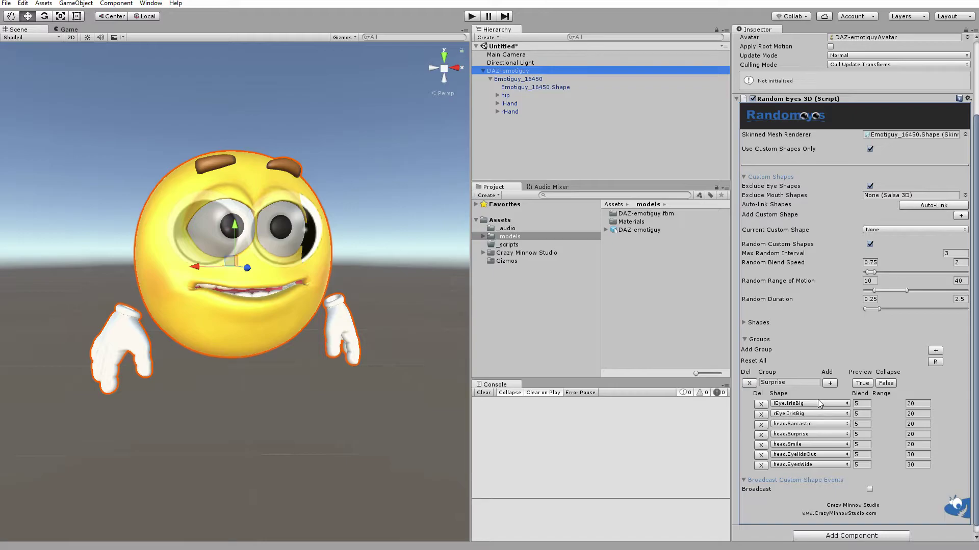
# Create a C# script named Emotification in _scripts and open it in Visual Studio
pyautogui.click(502, 246)
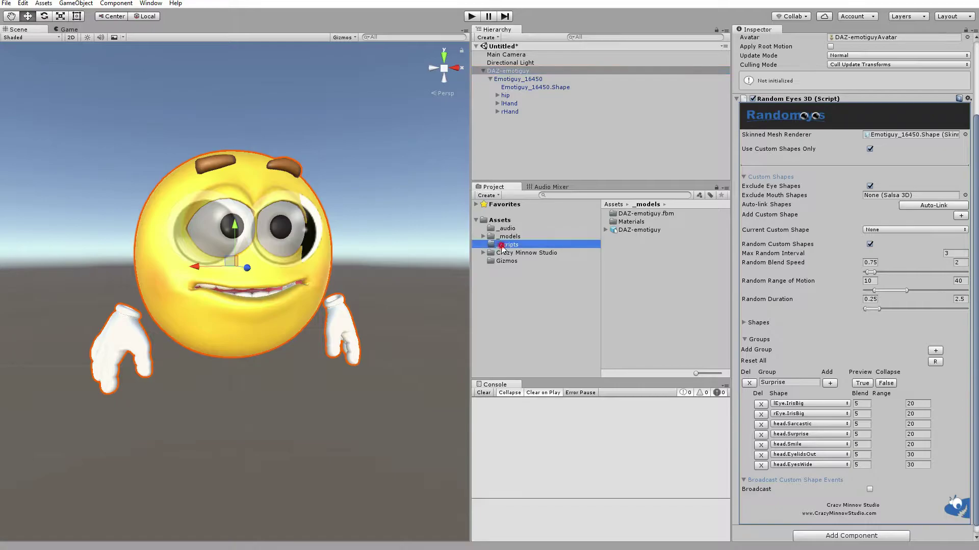
pyautogui.rightClick(632, 266)
pyautogui.moveTo(655, 273)
pyautogui.click(560, 285)
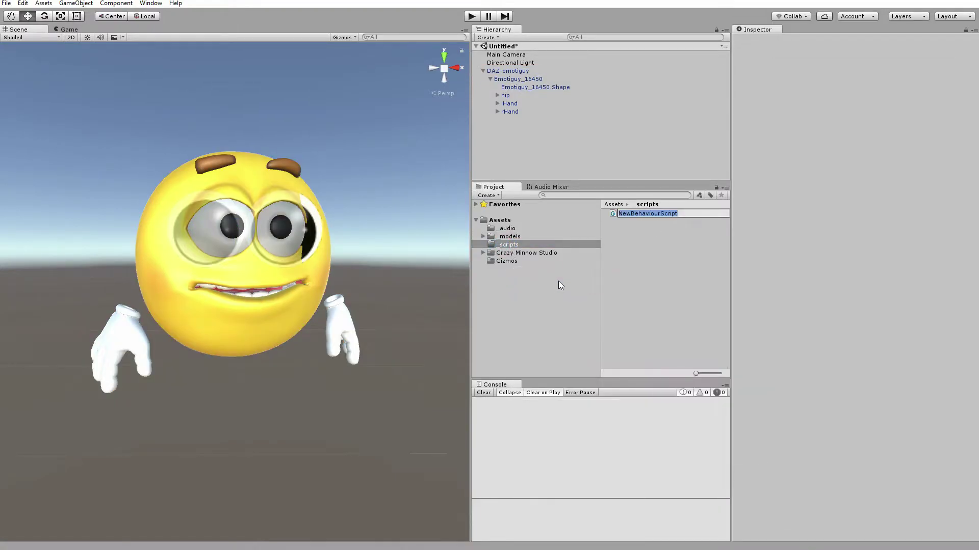
pyautogui.write('Emotification')
pyautogui.press('Return')
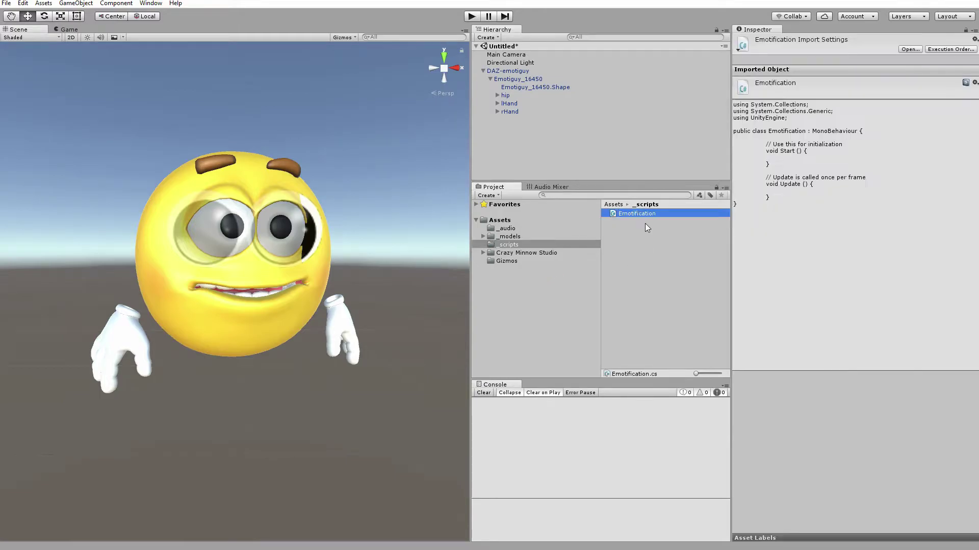
pyautogui.rightClick(645, 214)
pyautogui.click(671, 242)
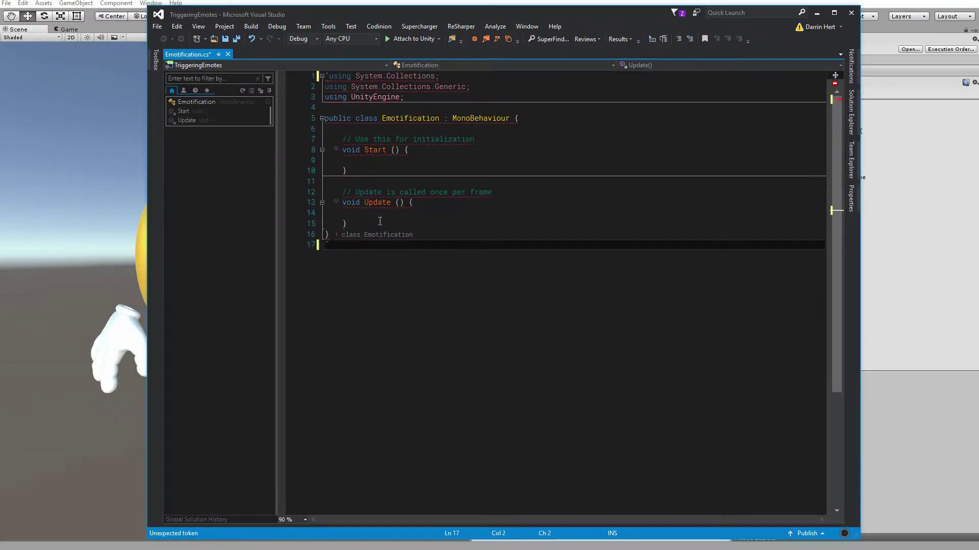
# Delete the default Start and Update methods and the two unused using lines
pyautogui.moveTo(375, 223); pyautogui.dragTo(325, 139)
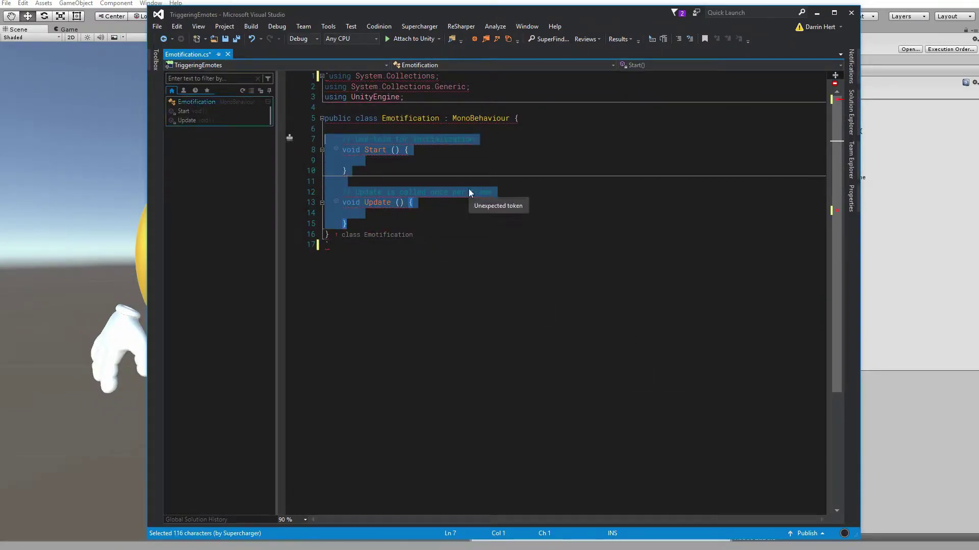
pyautogui.press('Delete')
pyautogui.moveTo(324, 76); pyautogui.dragTo(324, 97)
pyautogui.press('Delete')
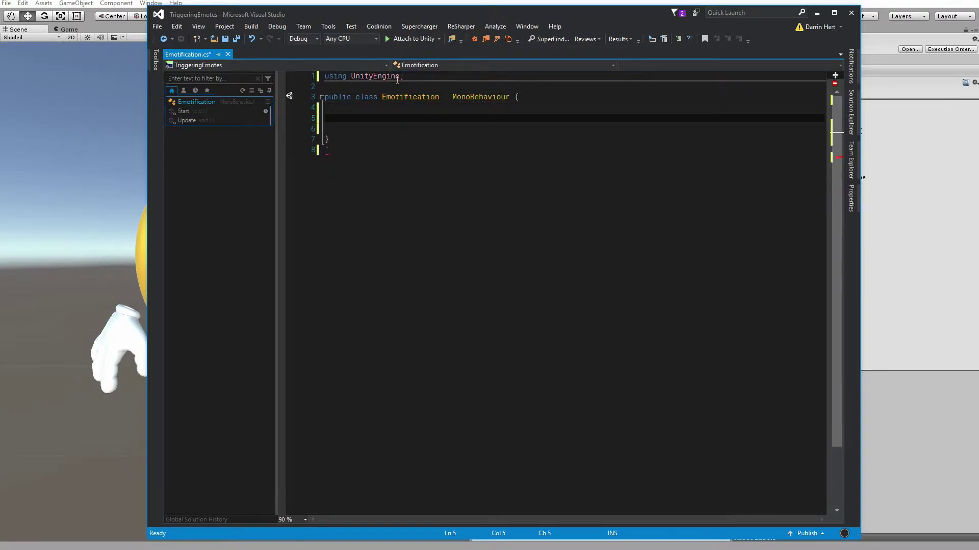
# Declare a public RandomEyes3D re field and add an Awake method stub
pyautogui.write('public RandomEyes3D re;')
pyautogui.press('Return')
pyautogui.press('Return')
pyautogui.write('Awi')
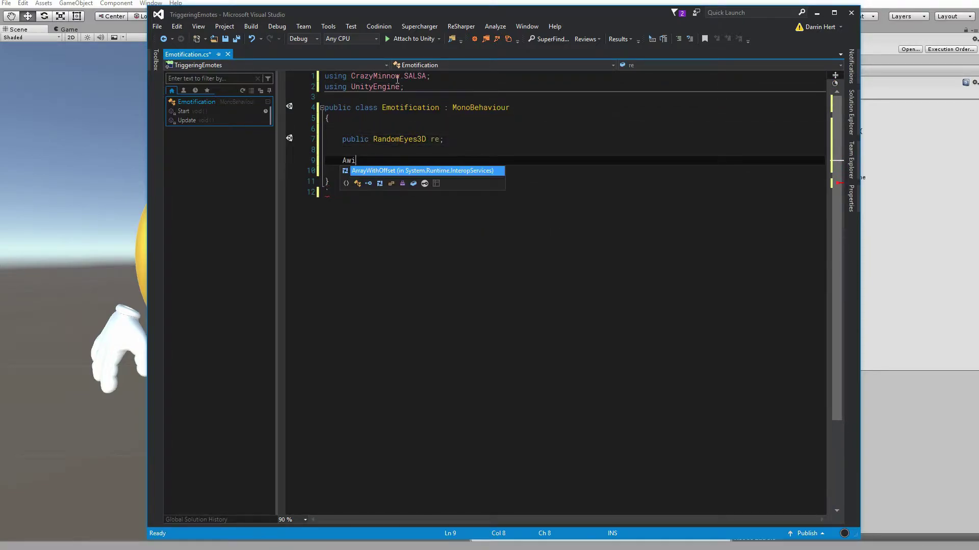
pyautogui.press('BackSpace')
pyautogui.write('ak')
pyautogui.press('Return')
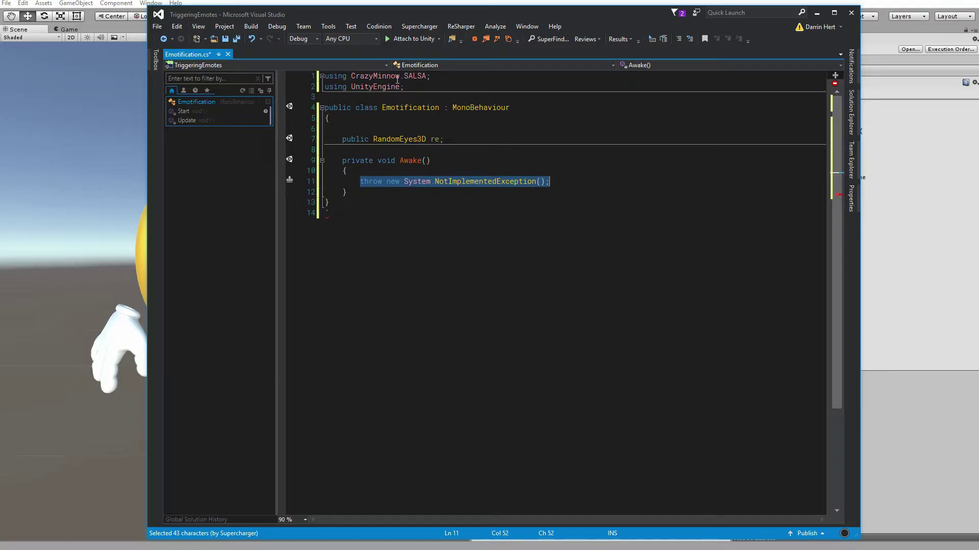
# Fill Awake with re = GetComponent<RandomEyes3D>(); and leave blank lines below it
pyautogui.write('re = GetComponent<>()')
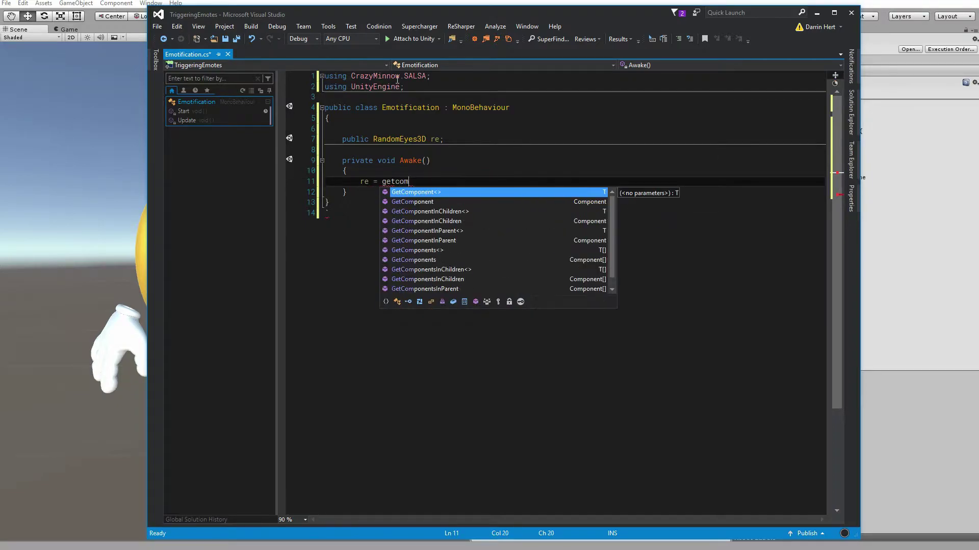
pyautogui.write('RandomEyes3D>();')
pyautogui.press('Tab')
pyautogui.press('End')
pyautogui.write(';')
pyautogui.press('Return')
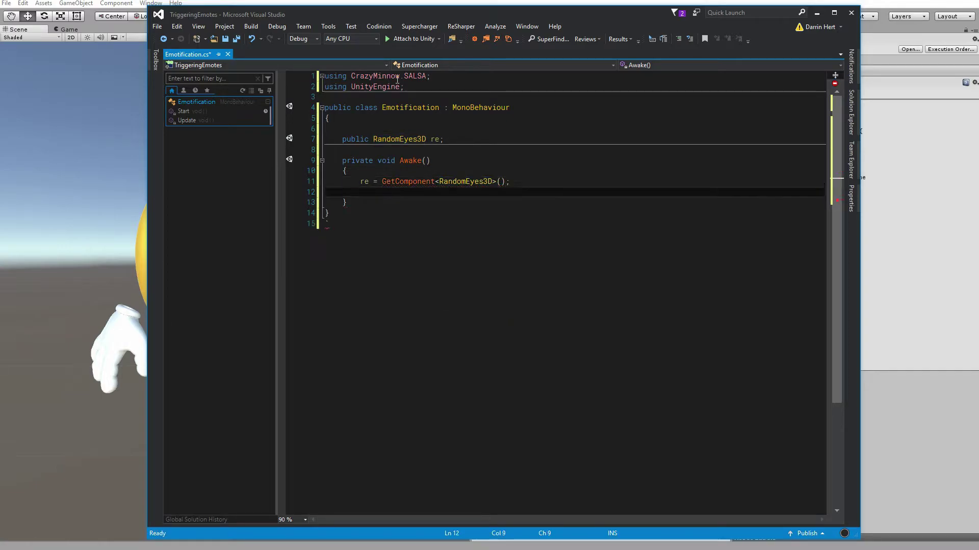
pyautogui.press('Down')
pyautogui.press('Return')
pyautogui.press('Return')
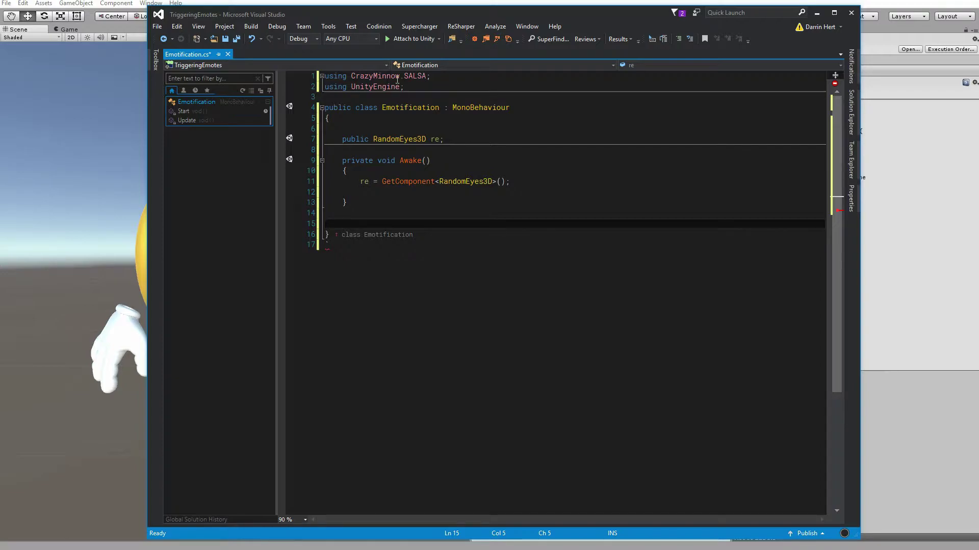
# Write public void Surprise(float duration) calling re.SetGroup("Surprise", duration), then save
pyautogui.write('public')
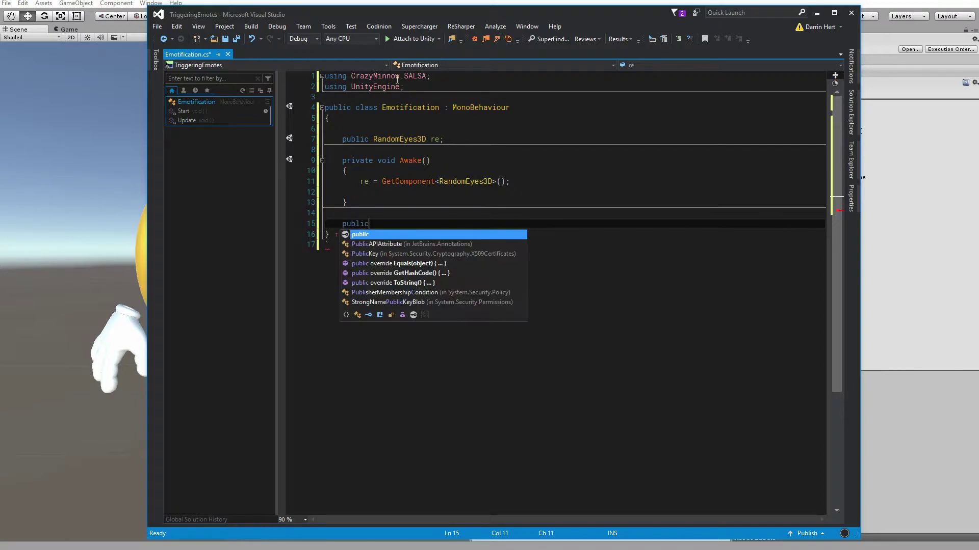
pyautogui.write(' void')
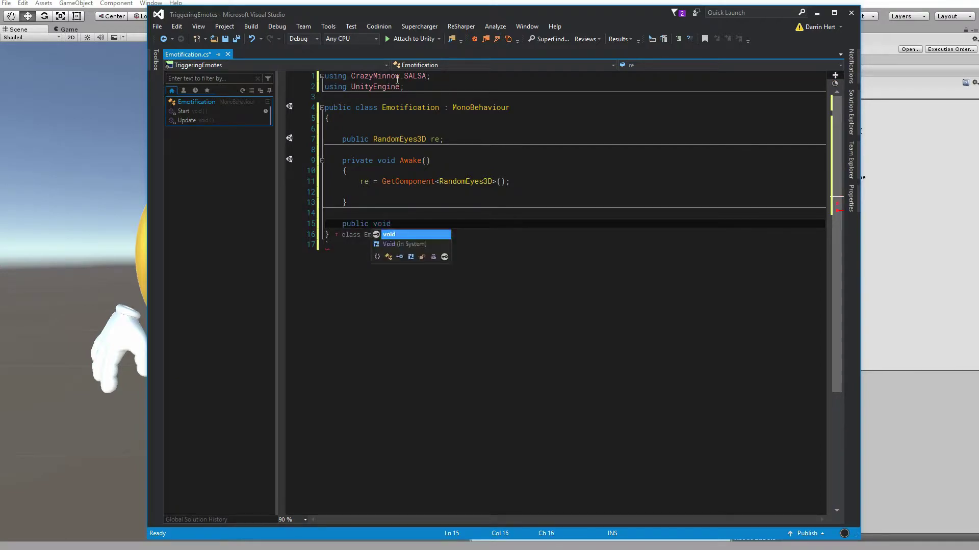
pyautogui.write(' S')
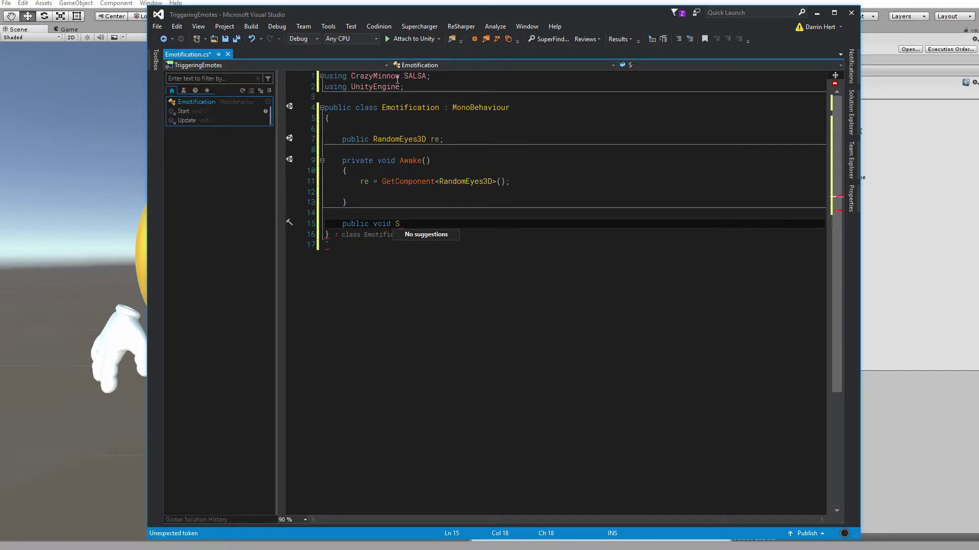
pyautogui.write('urprise(')
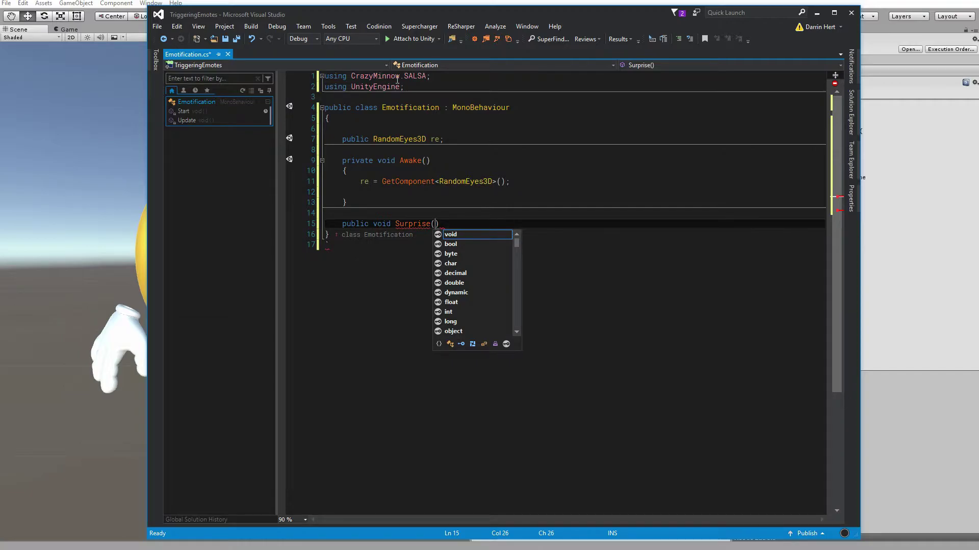
pyautogui.write('float duration')
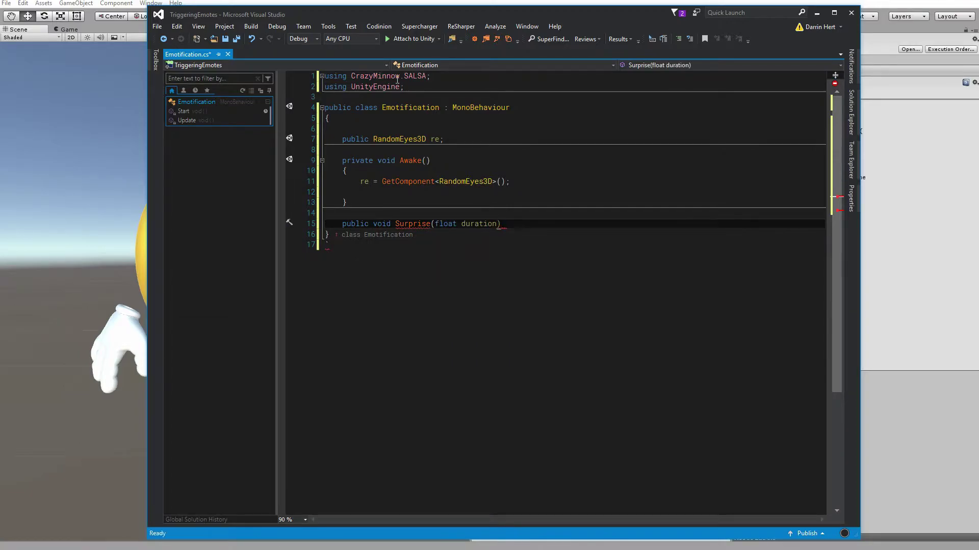
pyautogui.press('Return')
pyautogui.write('{')
pyautogui.press('Return')
pyautogui.write('re.')
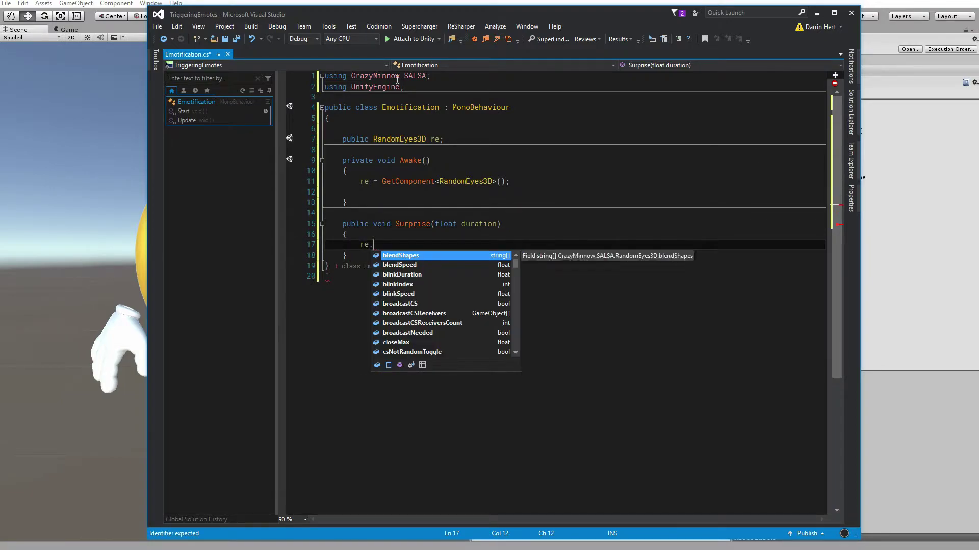
pyautogui.write('Set')
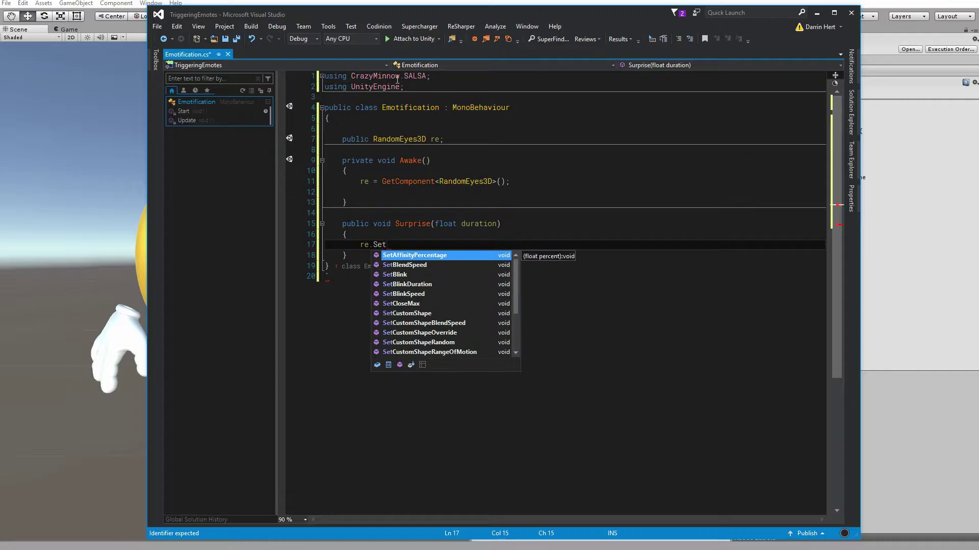
pyautogui.write('Group("')
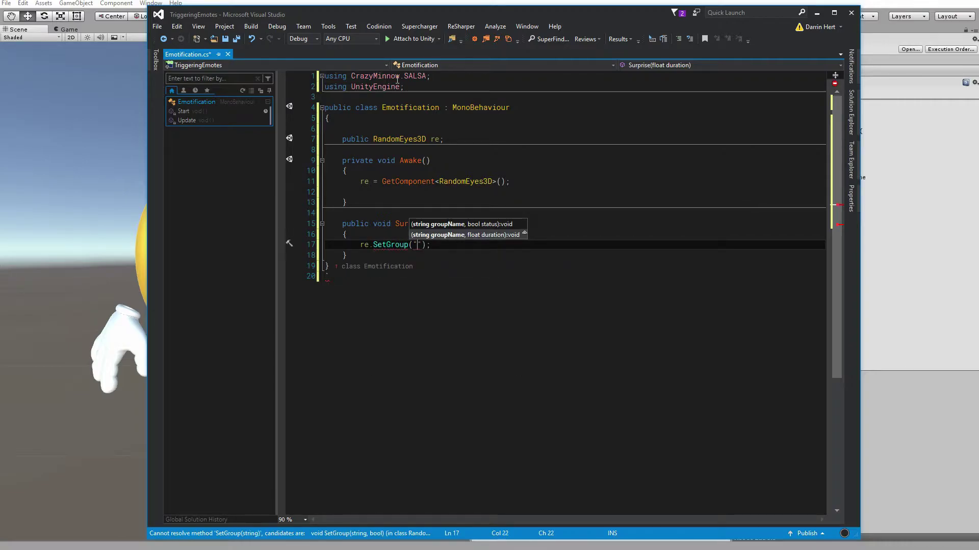
pyautogui.write('Surprise", dura')
pyautogui.press('Tab')
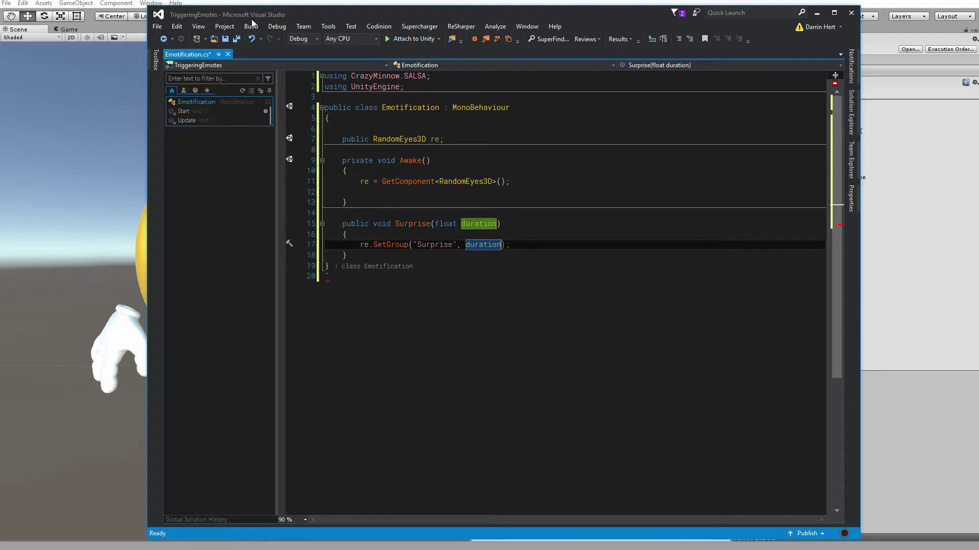
pyautogui.click(225, 38)
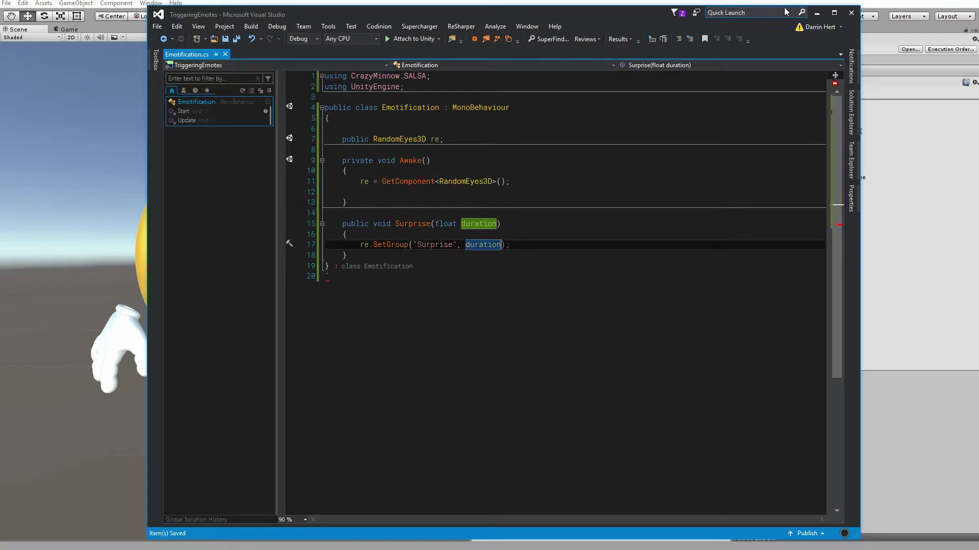
# Fix the CS1056 error by deleting the stray character on line 20 and save
pyautogui.click(874, 8)
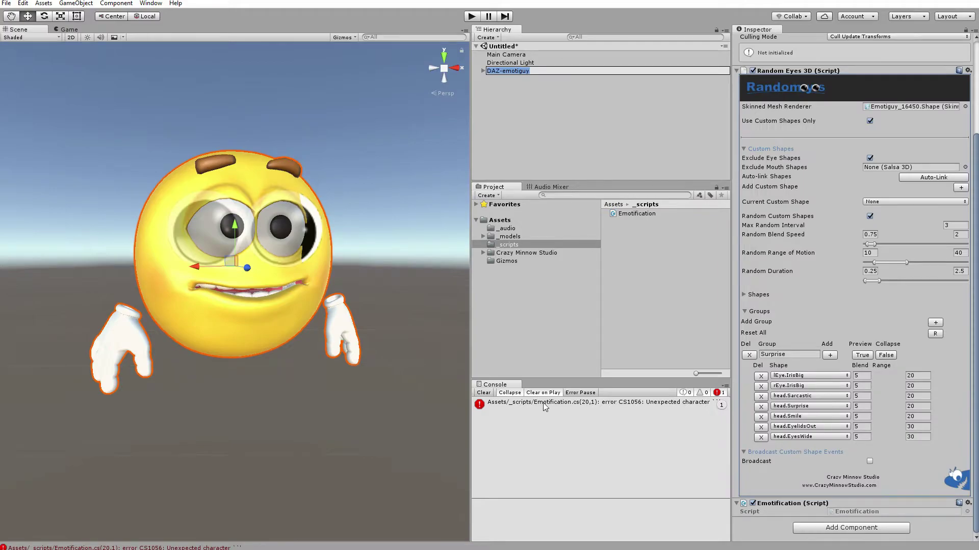
pyautogui.click(542, 405)
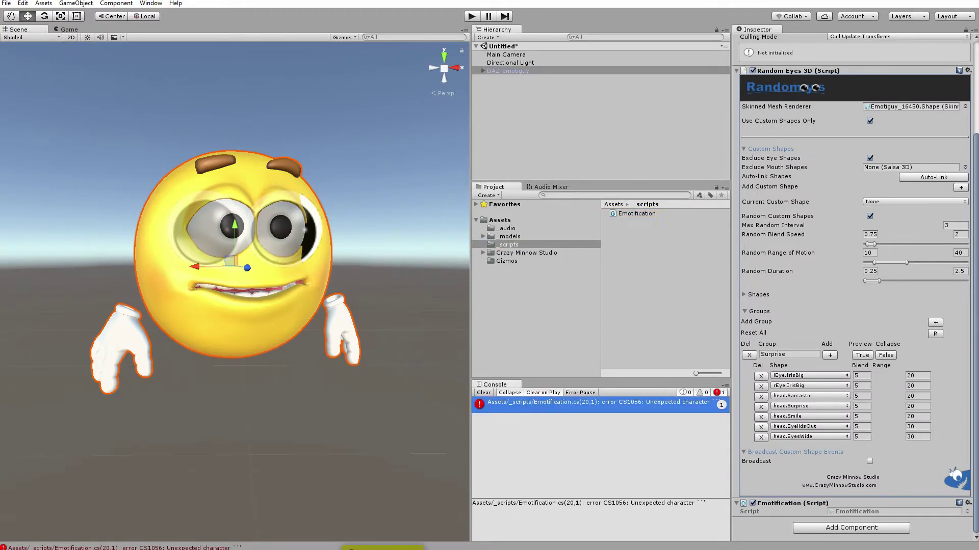
pyautogui.doubleClick(543, 406)
pyautogui.click(357, 277)
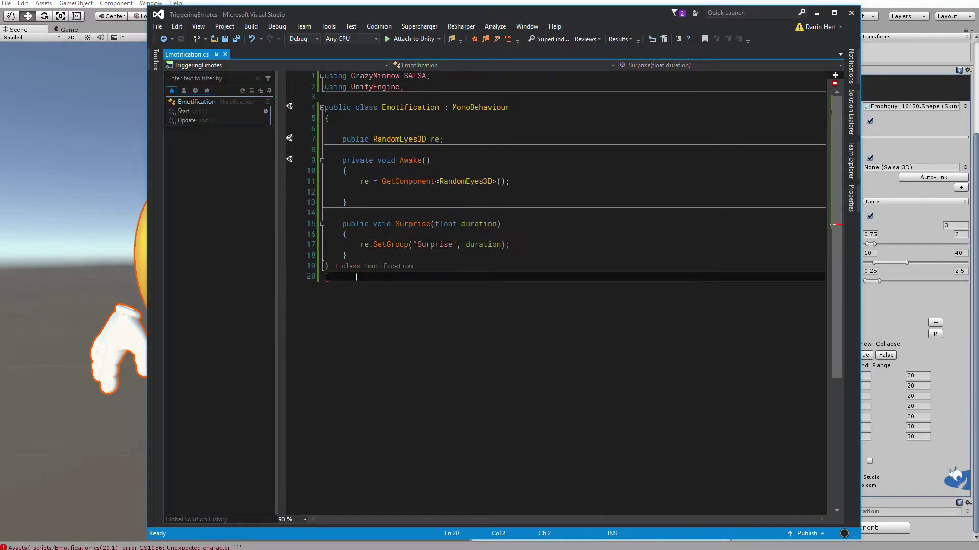
pyautogui.press('BackSpace')
pyautogui.press('BackSpace')
pyautogui.hotkey('ctrl', 's')
# Back in Unity, turn off the Surprise group preview
pyautogui.hotkey('alt', 'Tab')
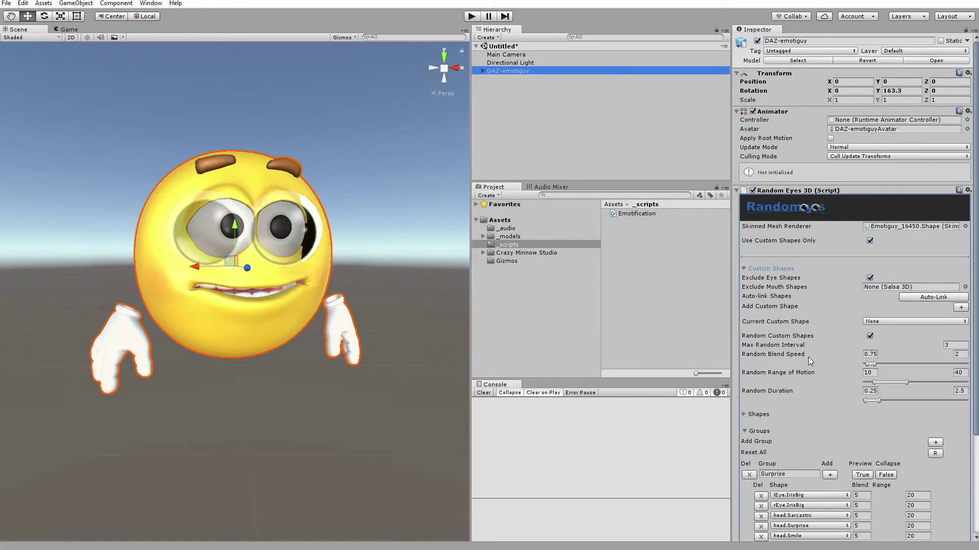
pyautogui.scroll(-5, 809, 358)
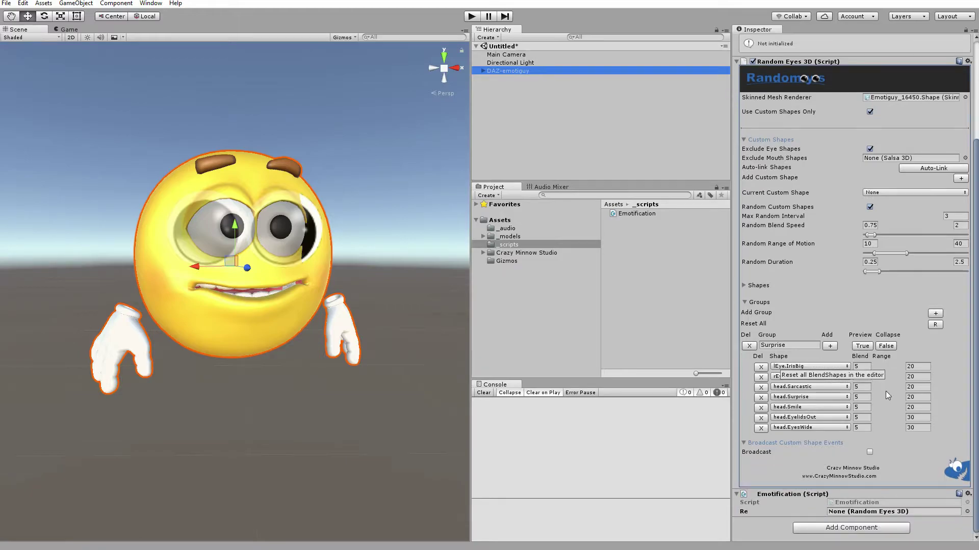
pyautogui.click(862, 346)
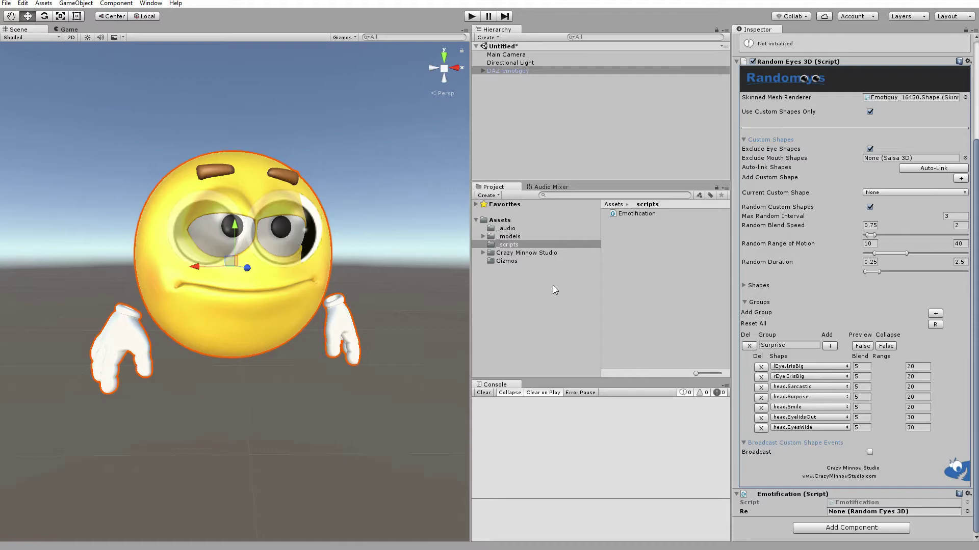
# Add a UI button to the scene and change its label text to Surprise
pyautogui.rightClick(547, 143)
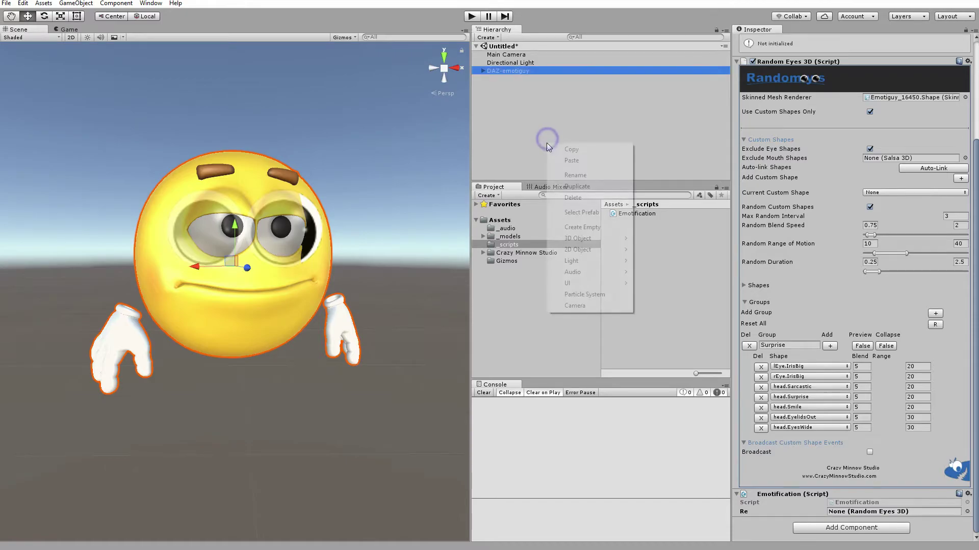
pyautogui.click(518, 125)
pyautogui.rightClick(517, 127)
pyautogui.moveTo(537, 267)
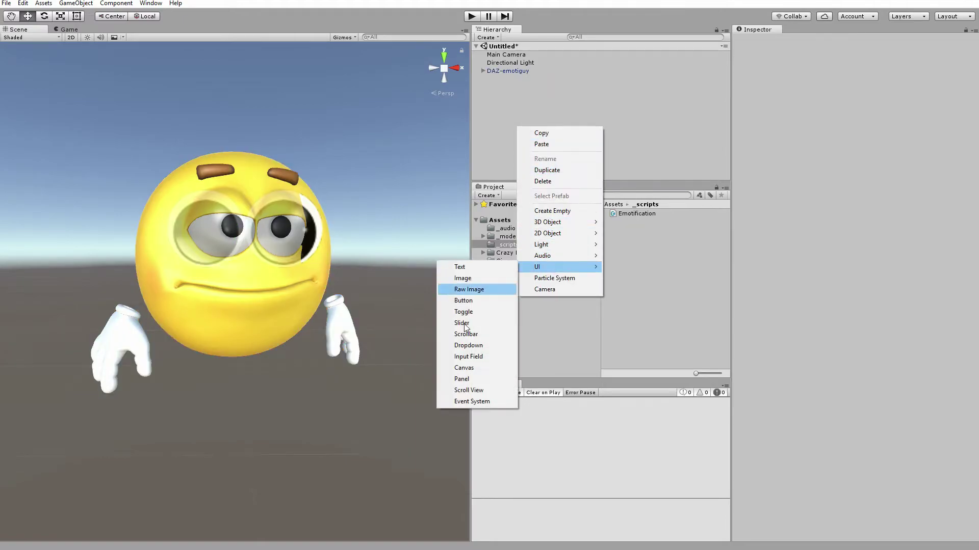
pyautogui.click(461, 301)
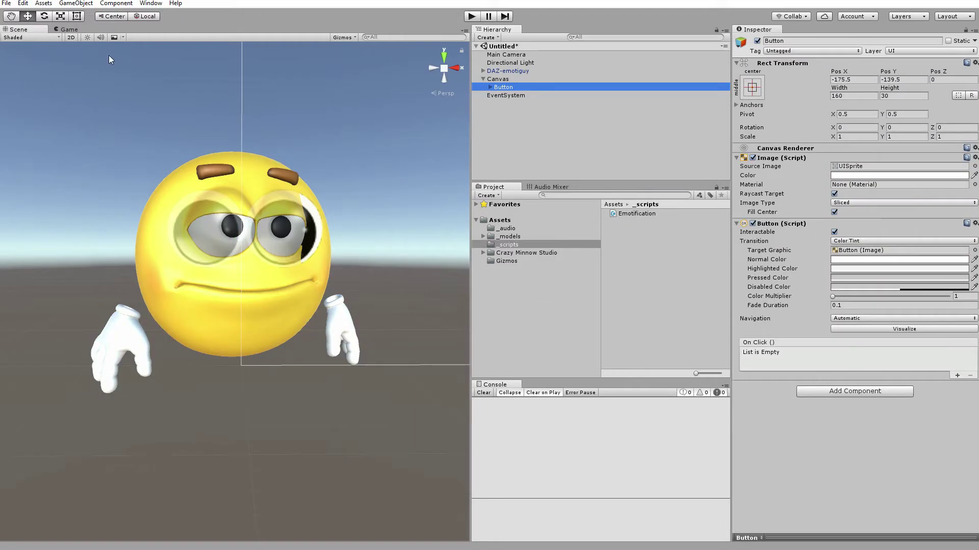
pyautogui.press('2')
pyautogui.press('f')
pyautogui.press('t')
pyautogui.click(489, 88)
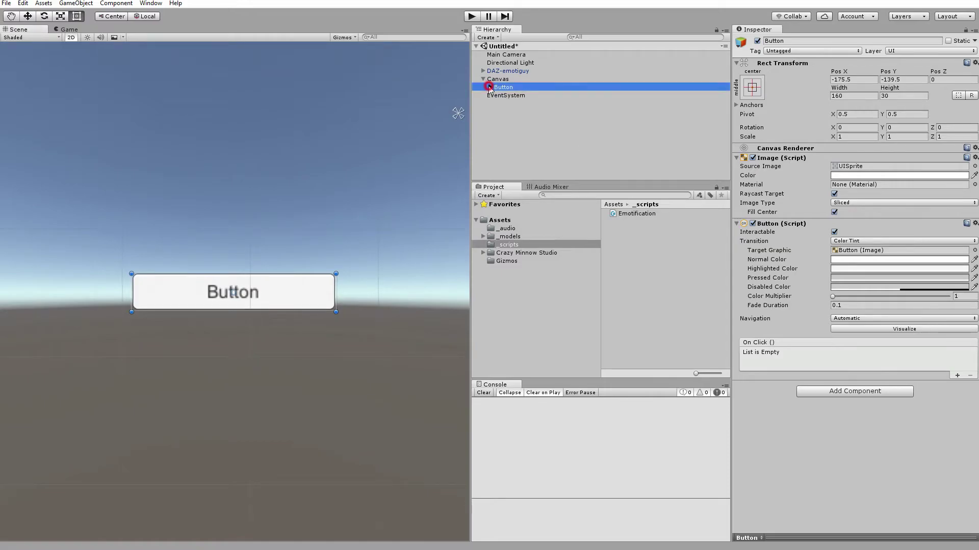
pyautogui.click(507, 96)
pyautogui.click(767, 174)
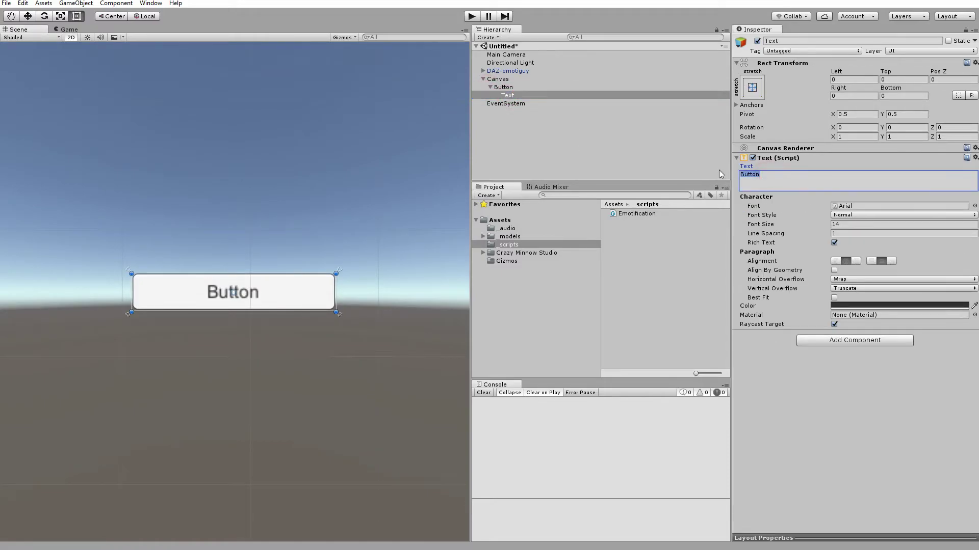
pyautogui.write('Surprise')
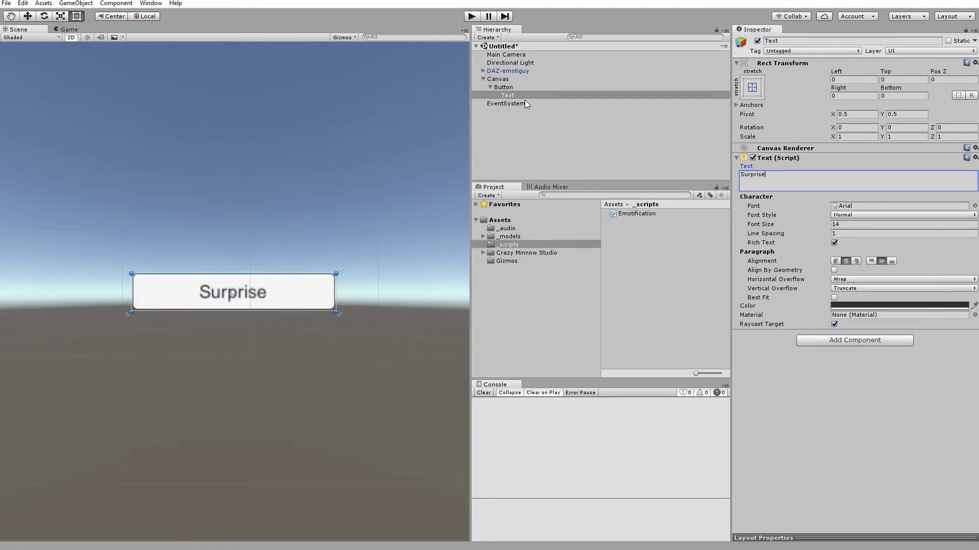
# Make the button's On Click call Emotification.Surprise on DAZ-emotiguy with value 3
pyautogui.click(500, 88)
pyautogui.click(491, 88)
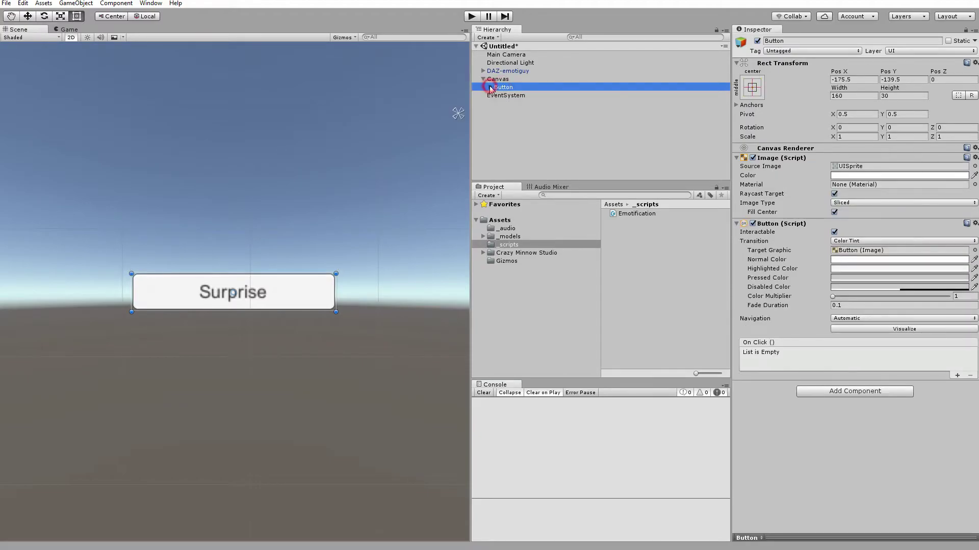
pyautogui.click(957, 376)
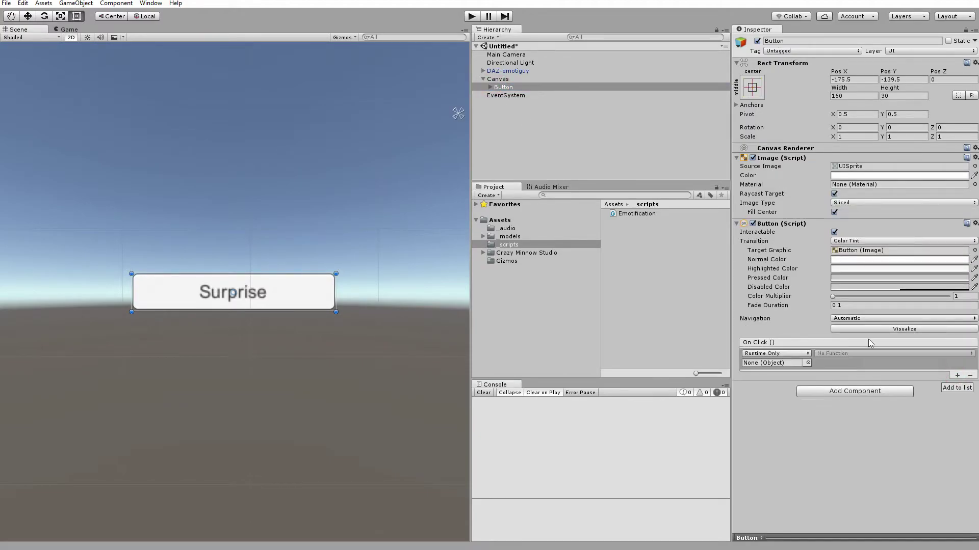
pyautogui.moveTo(515, 73); pyautogui.dragTo(778, 363)
pyautogui.click(840, 353)
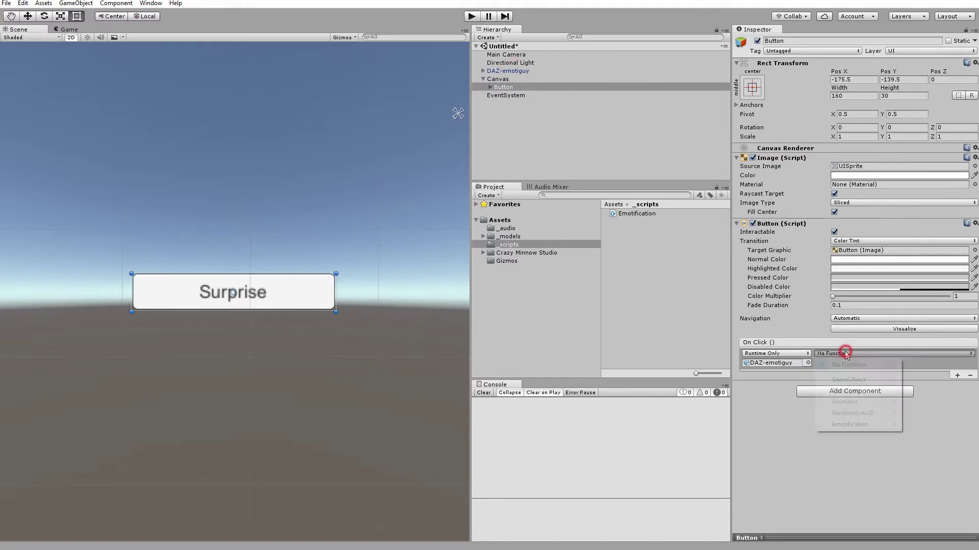
pyautogui.moveTo(850, 426)
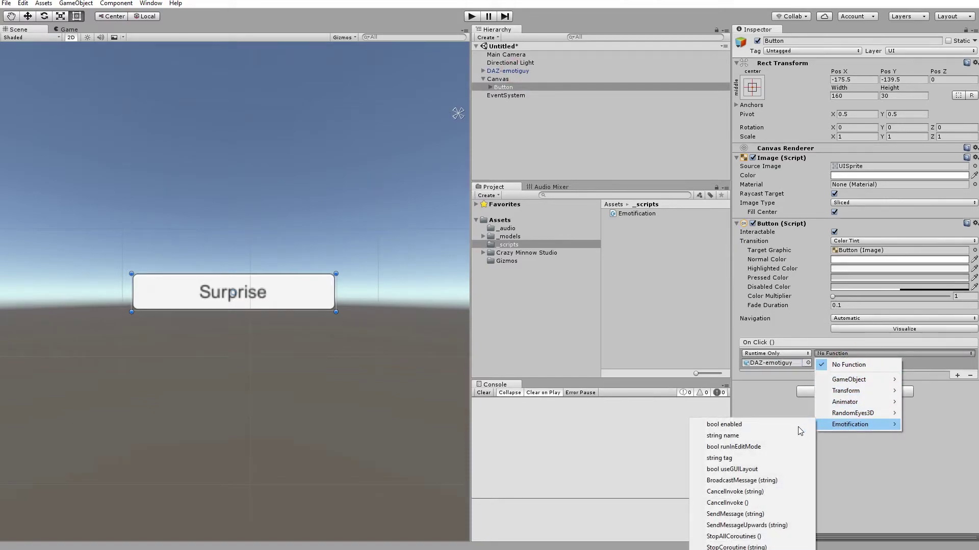
pyautogui.click(763, 539)
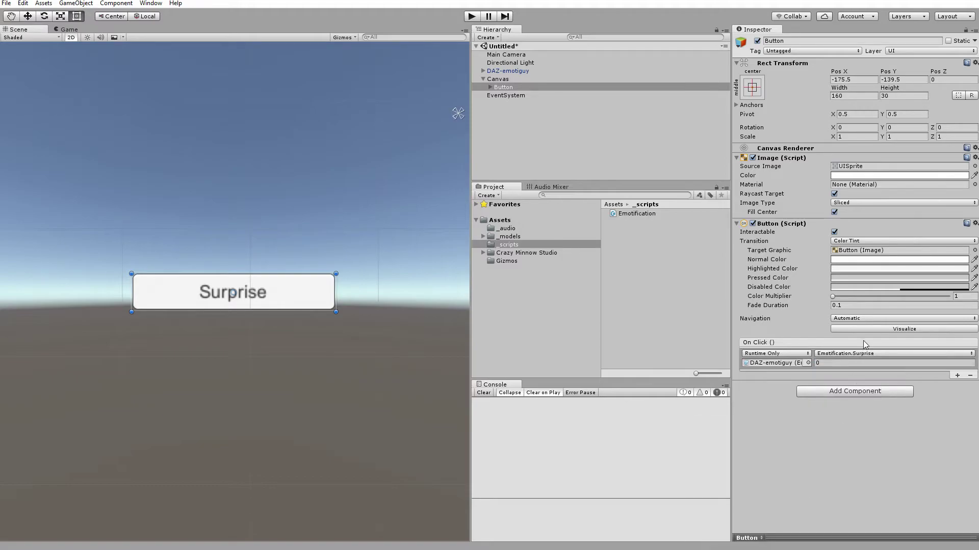
pyautogui.click(830, 363)
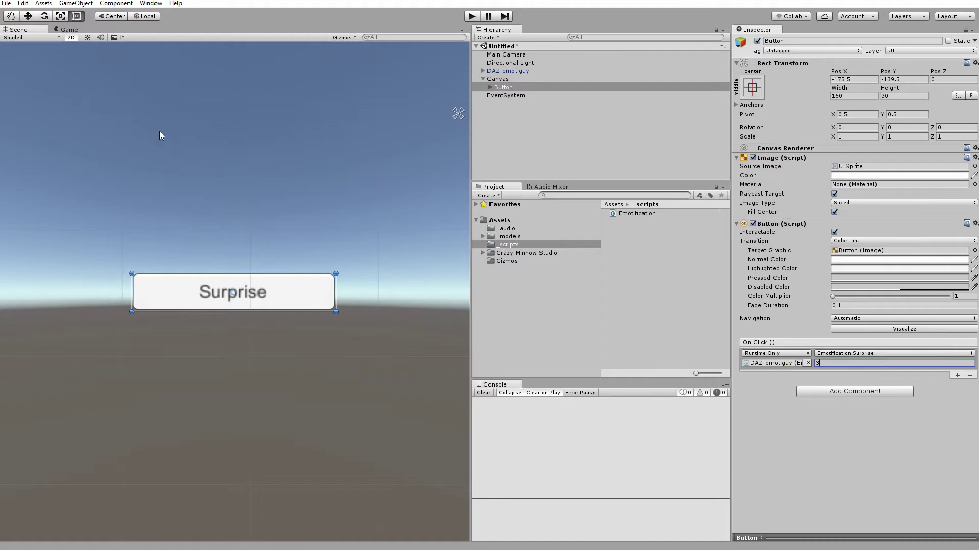
pyautogui.click(71, 37)
pyautogui.press('w')
pyautogui.doubleClick(507, 70)
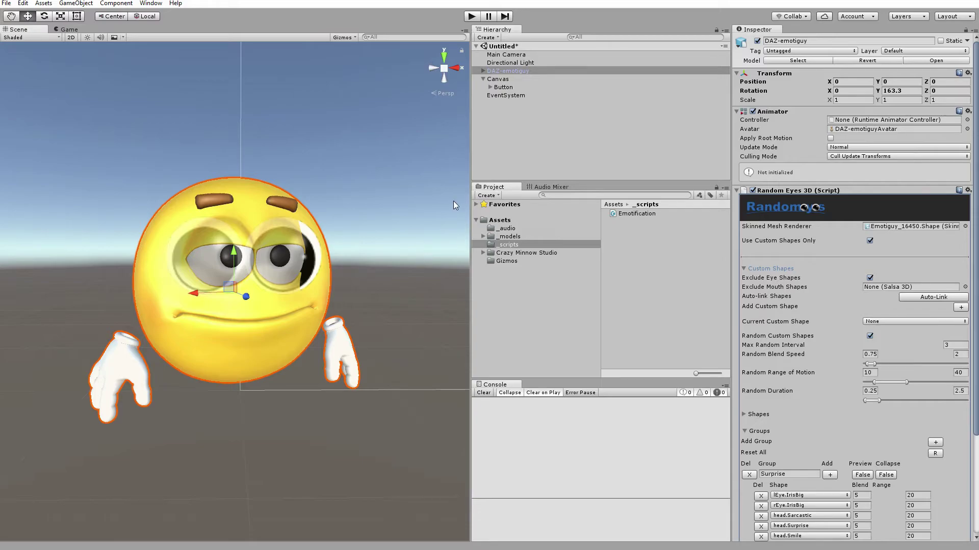
# Run the game and click the Surprise button several times to test it
pyautogui.click(65, 29)
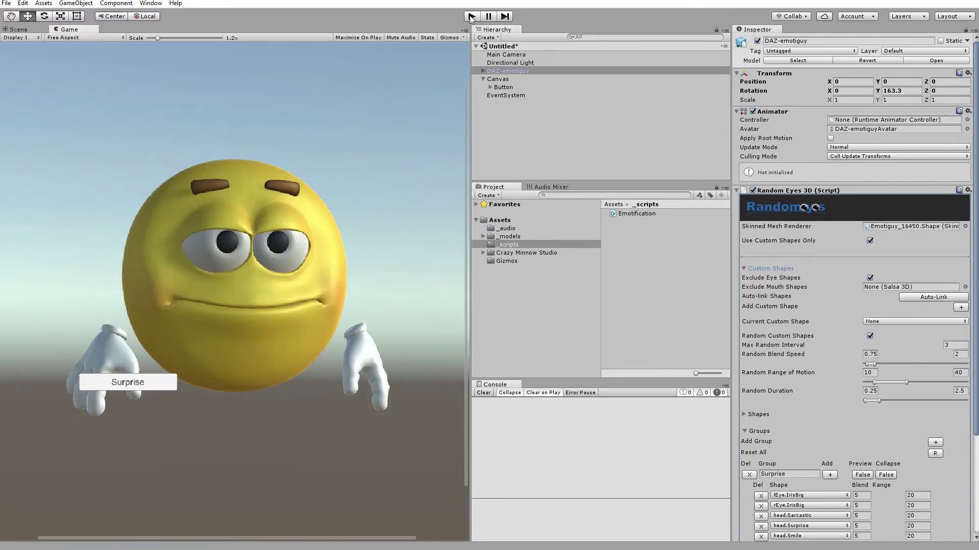
pyautogui.click(472, 16)
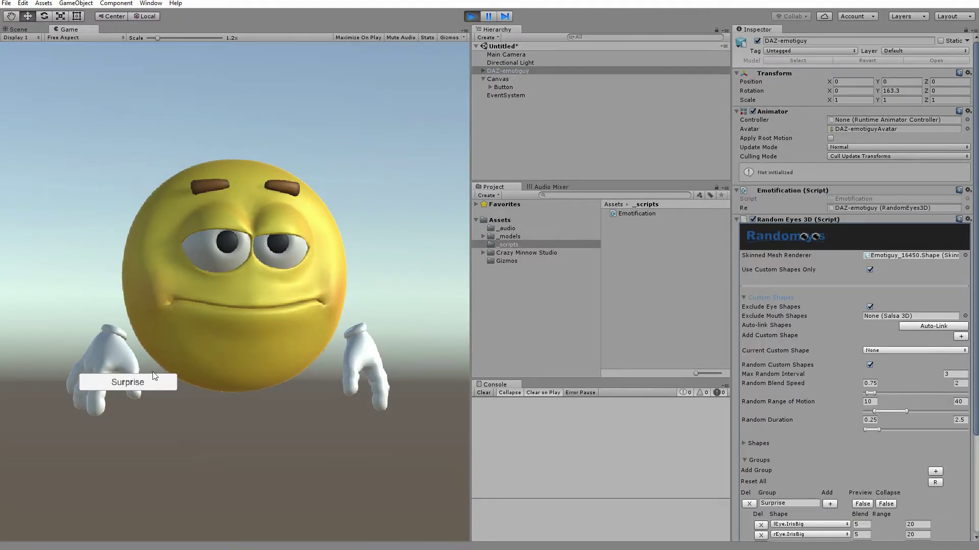
pyautogui.click(125, 382)
pyautogui.click(123, 383)
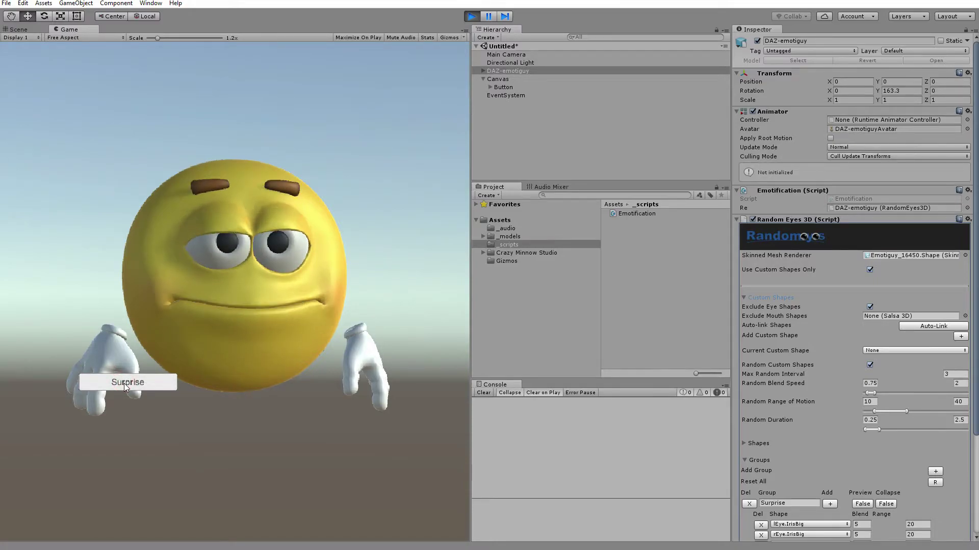
pyautogui.click(124, 383)
pyautogui.click(124, 383)
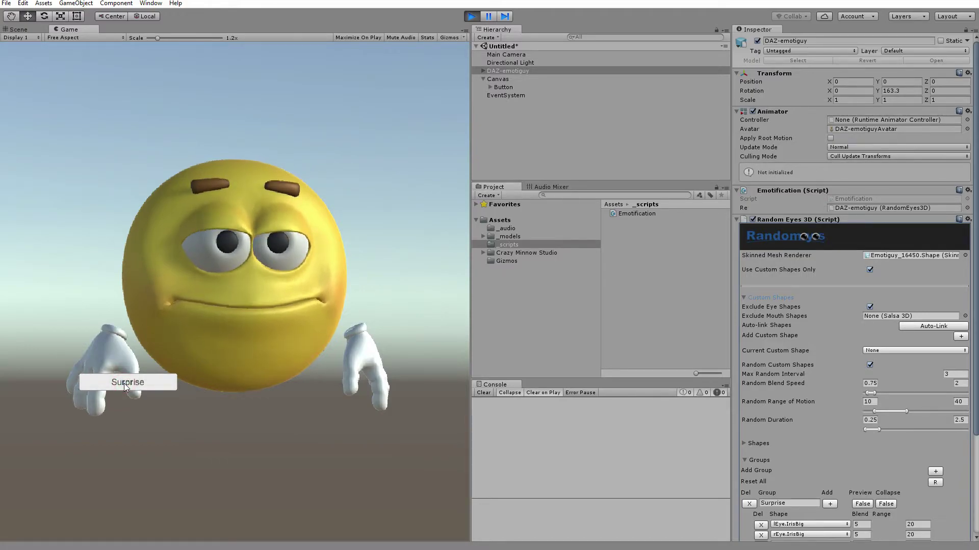
pyautogui.click(124, 383)
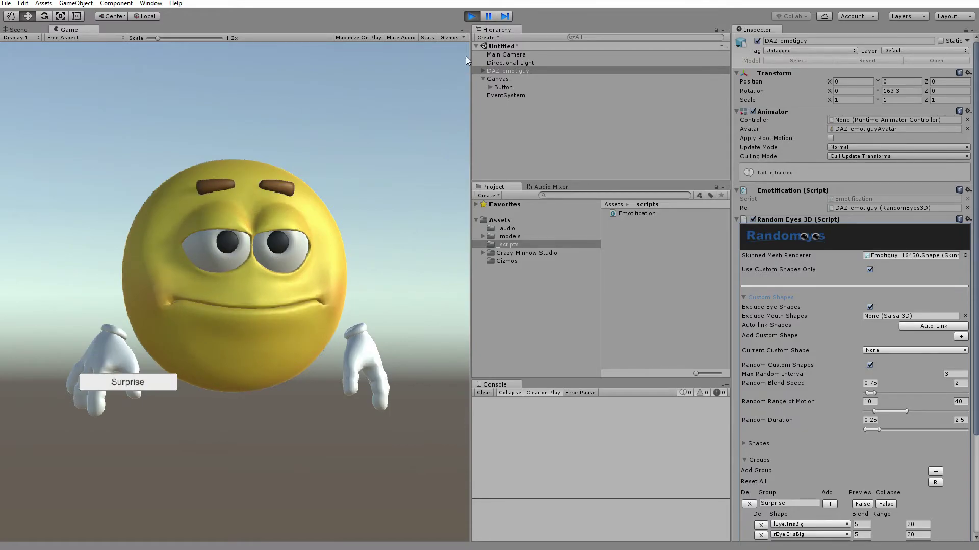
pyautogui.click(471, 17)
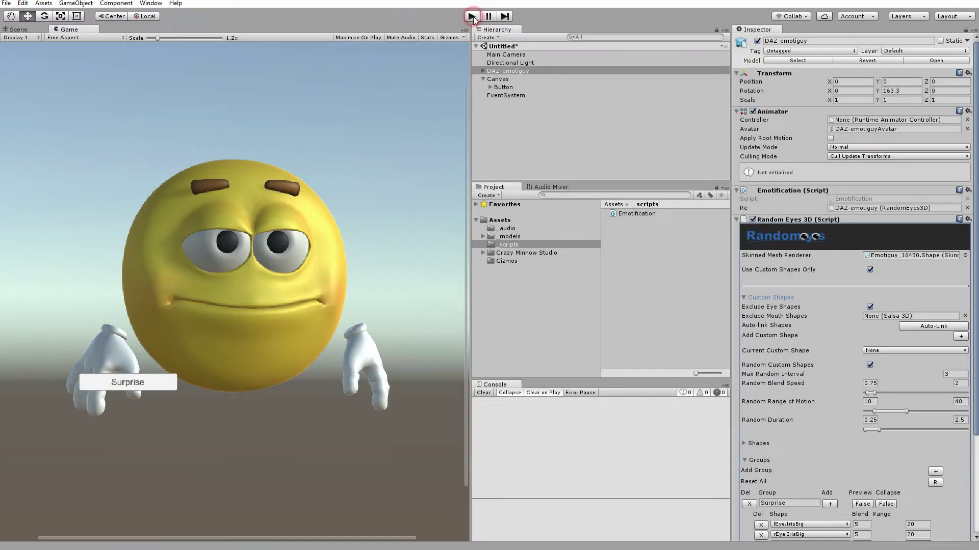
# Uncheck Random Custom Shapes in Random Eyes 3D, then play and fire Surprise again
pyautogui.click(18, 29)
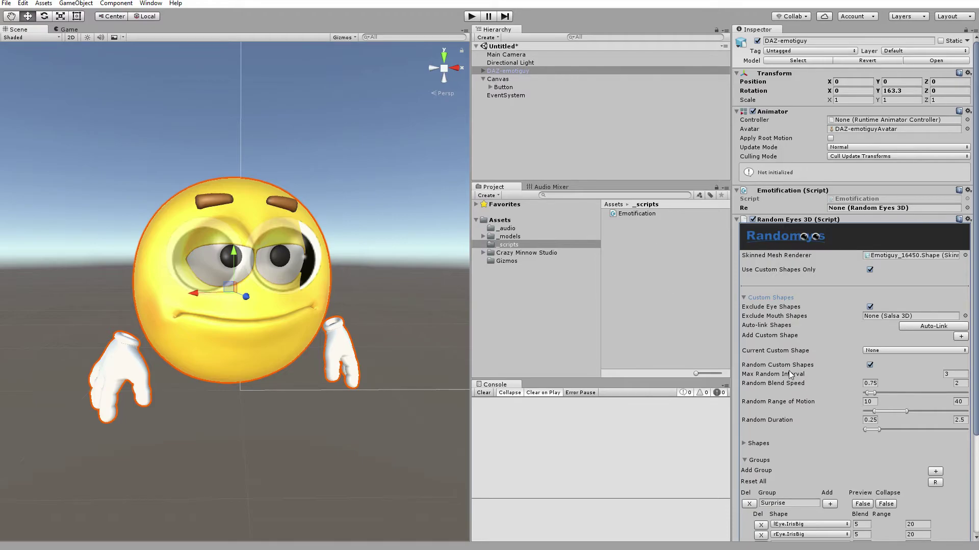
pyautogui.click(870, 366)
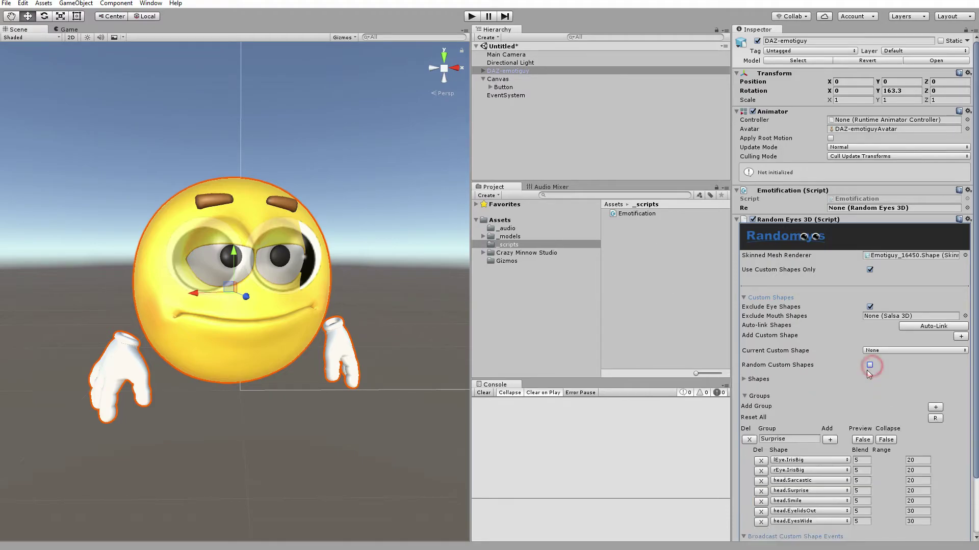
pyautogui.click(471, 16)
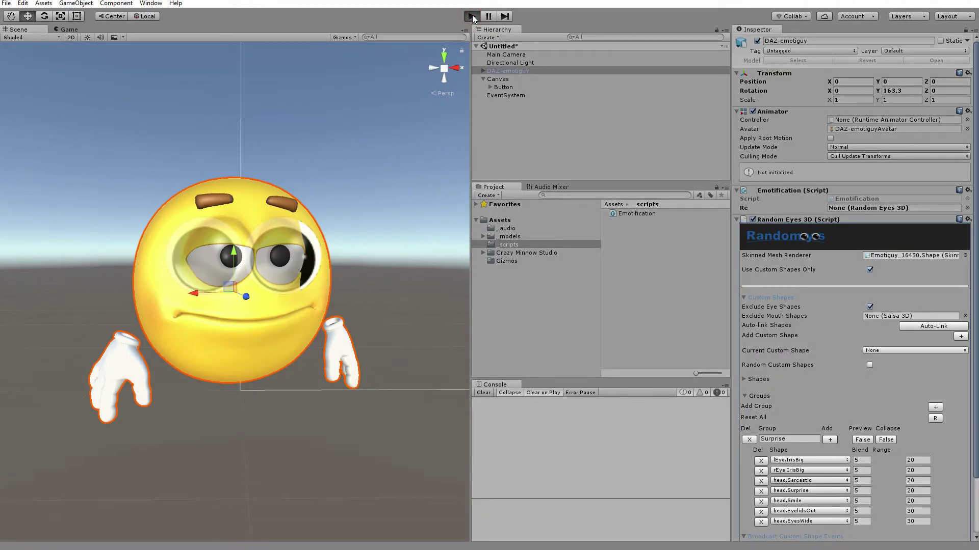
pyautogui.click(124, 384)
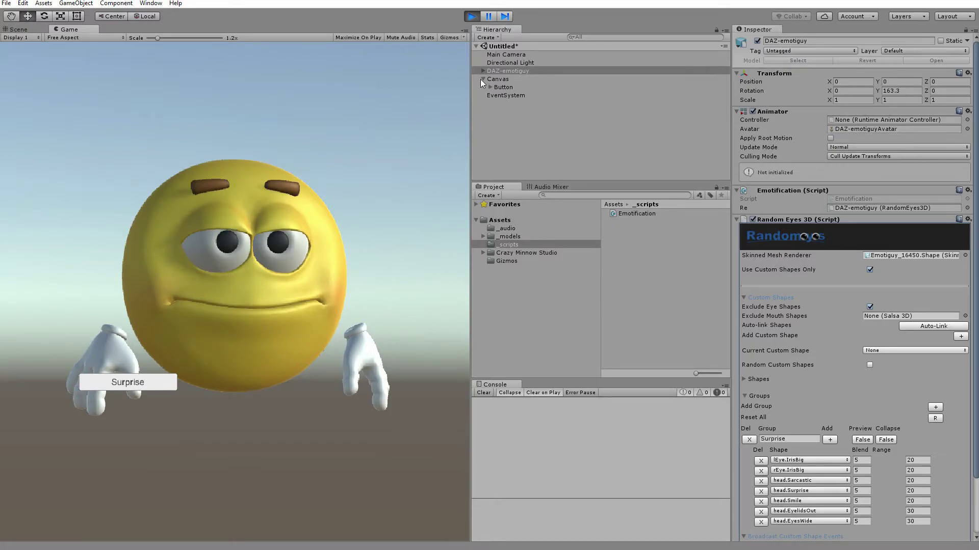
# Exit Play mode and add a new Frown emote group starting with PuckerLips and Sleepy shapes
pyautogui.click(471, 16)
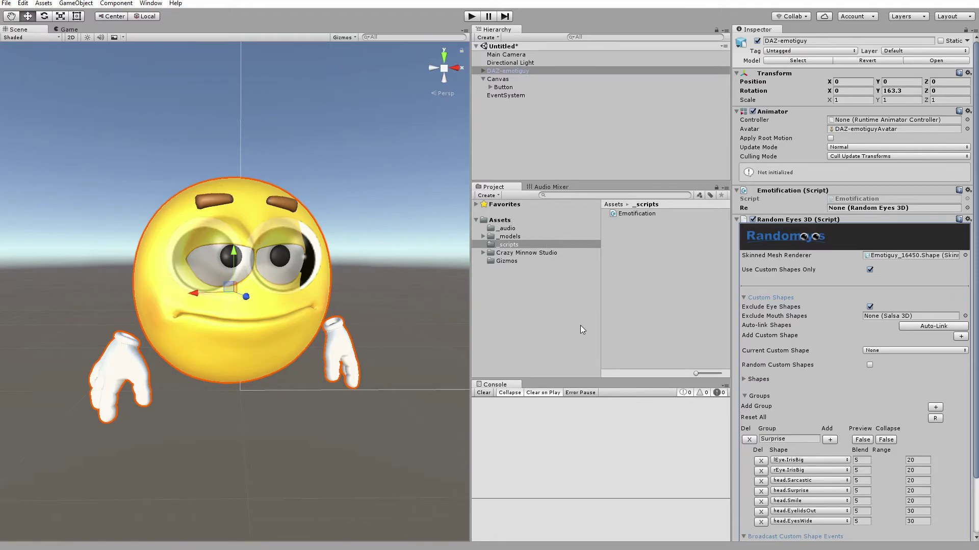
pyautogui.scroll(-3, 867, 332)
pyautogui.click(935, 343)
pyautogui.click(830, 487)
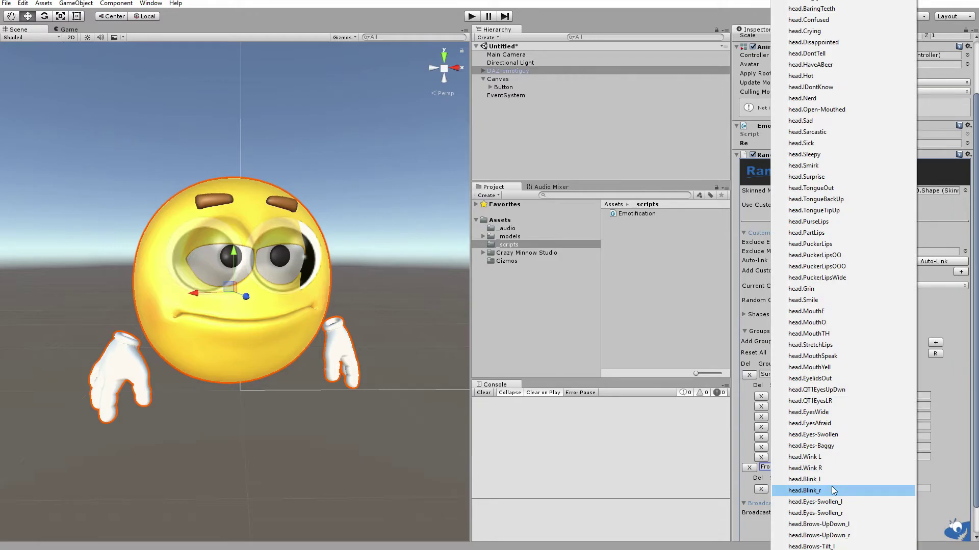
pyautogui.click(824, 244)
pyautogui.scroll(-3, 841, 459)
pyautogui.click(795, 457)
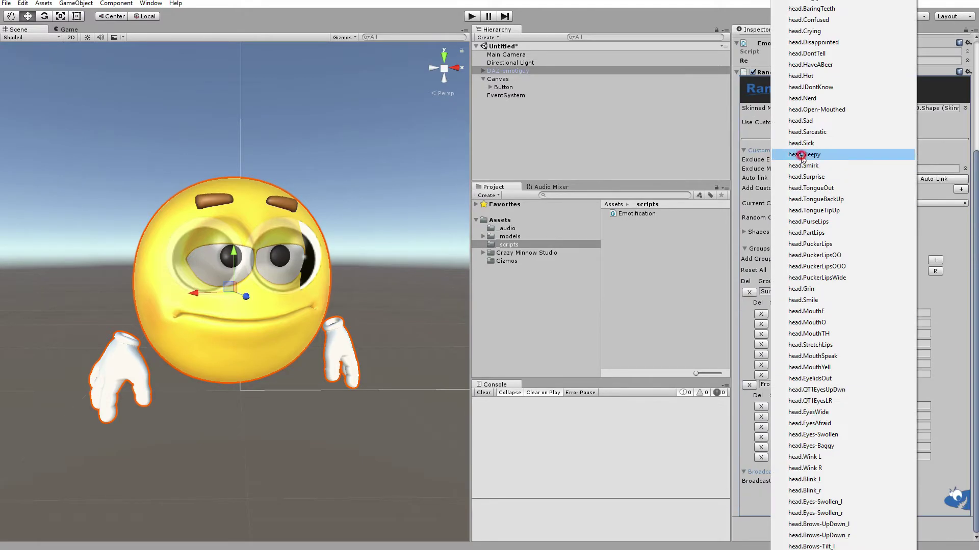
pyautogui.click(801, 155)
# Add three more brow and eyelid shapes to the Frown group
pyautogui.click(795, 441)
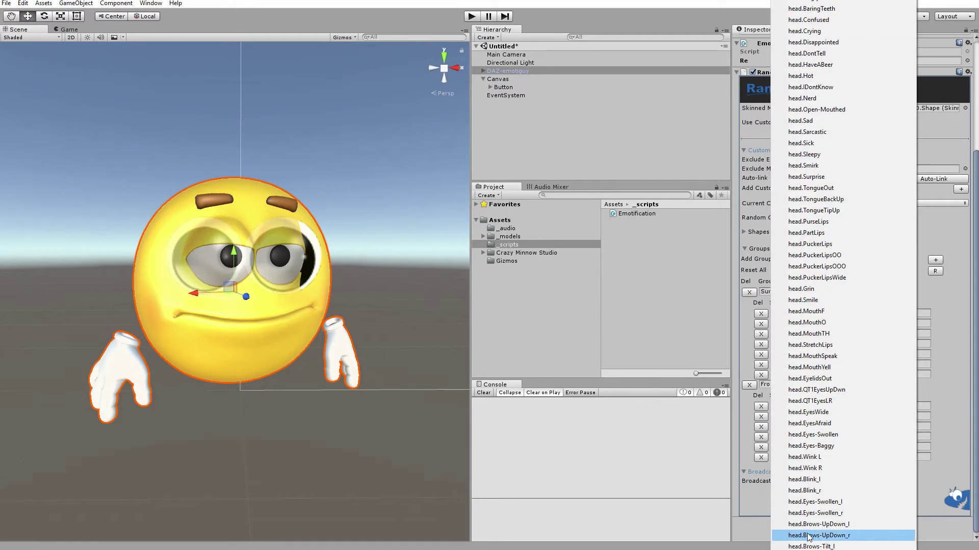
pyautogui.click(808, 537)
pyautogui.click(808, 461)
pyautogui.click(811, 515)
pyautogui.click(808, 451)
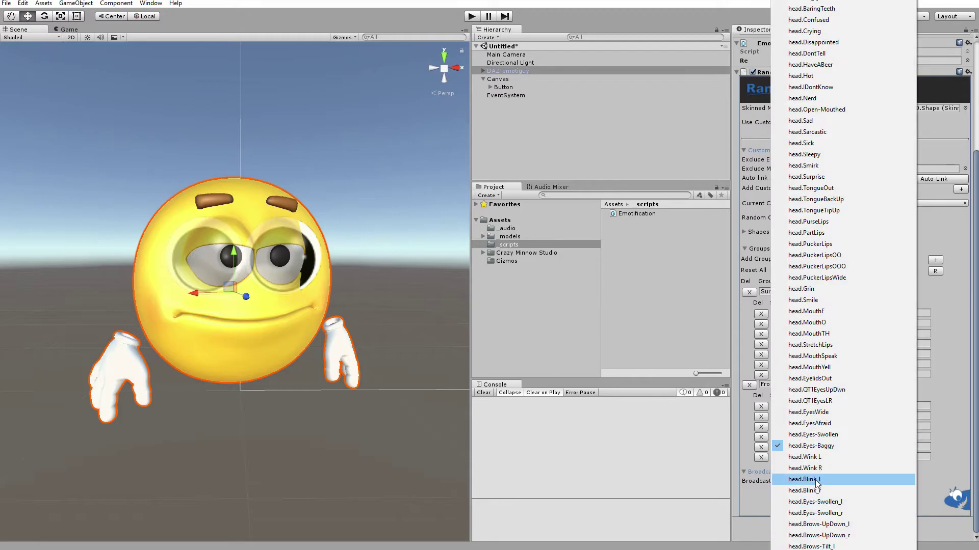
pyautogui.click(810, 378)
# Set the Frown shape range values to 50, 40 and 100, then preview the expression
pyautogui.click(913, 406)
pyautogui.press('Tab')
pyautogui.press('Tab')
pyautogui.press('Tab')
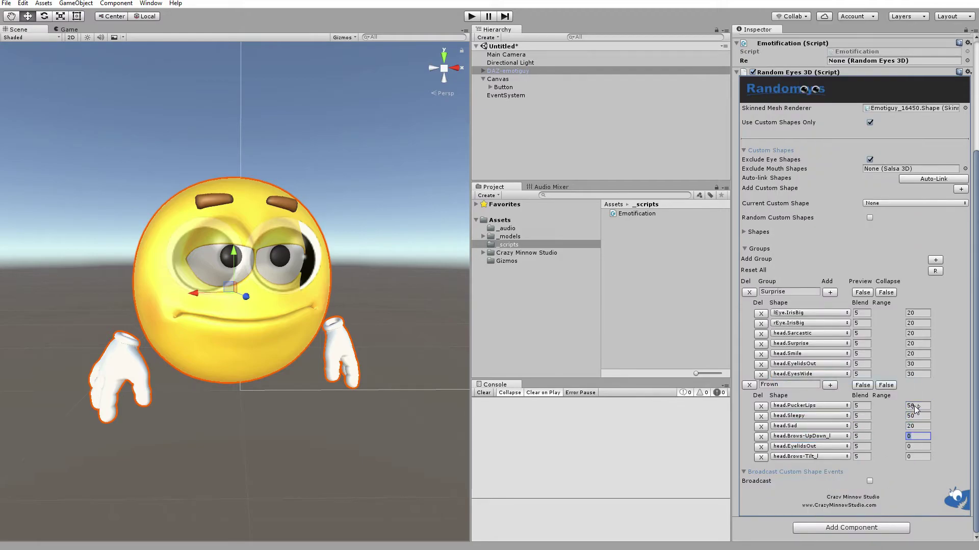
pyautogui.write('50')
pyautogui.press('Tab')
pyautogui.write('40')
pyautogui.press('Tab')
pyautogui.write('100')
pyautogui.click(862, 385)
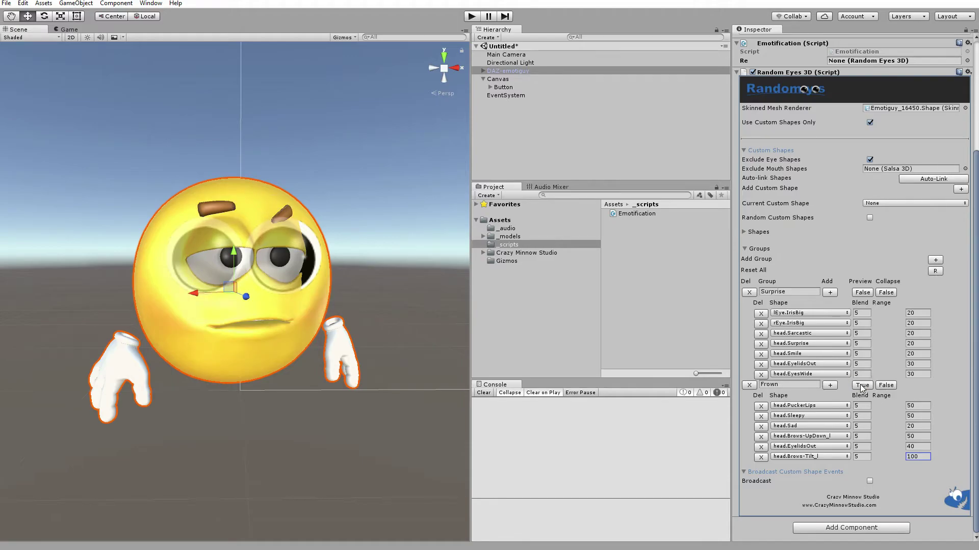
pyautogui.click(862, 385)
# Replace PuckerLips with Smirk at range 20 and preview the revised Frown face
pyautogui.click(810, 406)
pyautogui.click(805, 401)
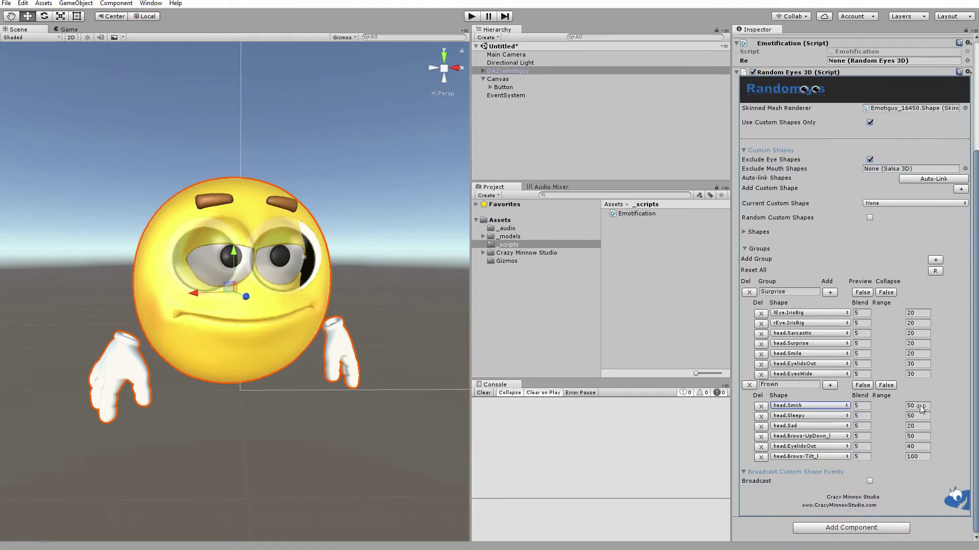
pyautogui.click(917, 406)
pyautogui.write('20')
pyautogui.click(863, 387)
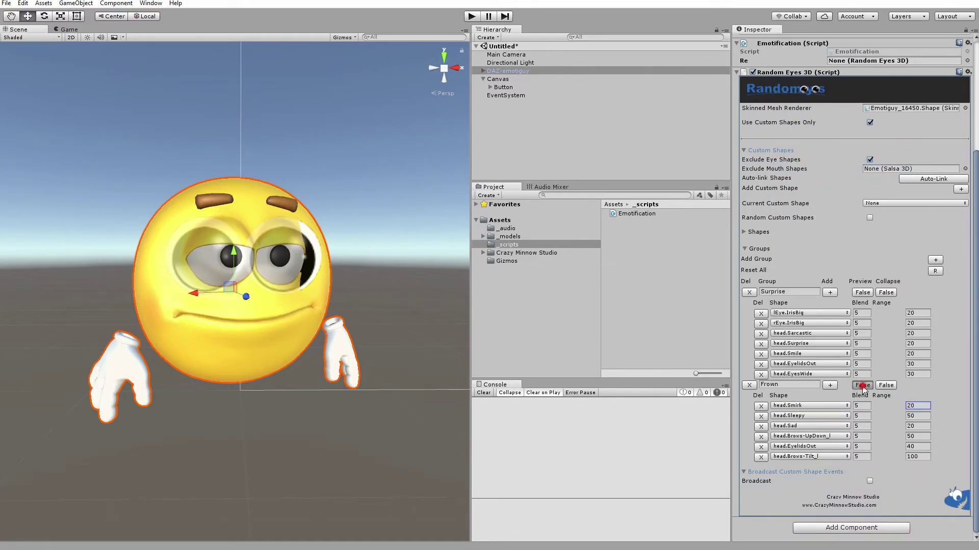
pyautogui.click(863, 387)
pyautogui.click(862, 387)
pyautogui.click(862, 386)
# Add a second UI button under Canvas, name it Frown, and drop DAZ-emotiguy into its On Click slot
pyautogui.rightClick(498, 80)
pyautogui.moveTo(528, 215)
pyautogui.click(433, 249)
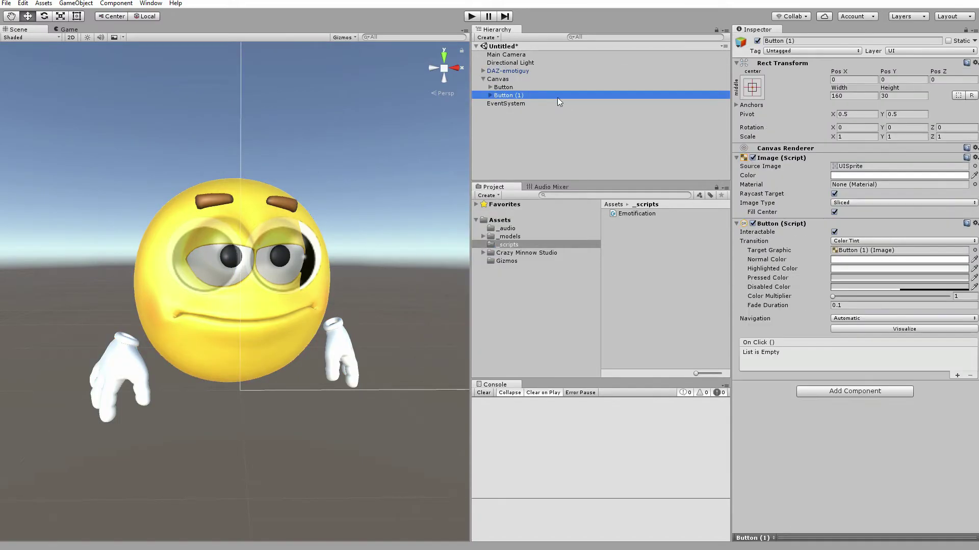
pyautogui.click(558, 96)
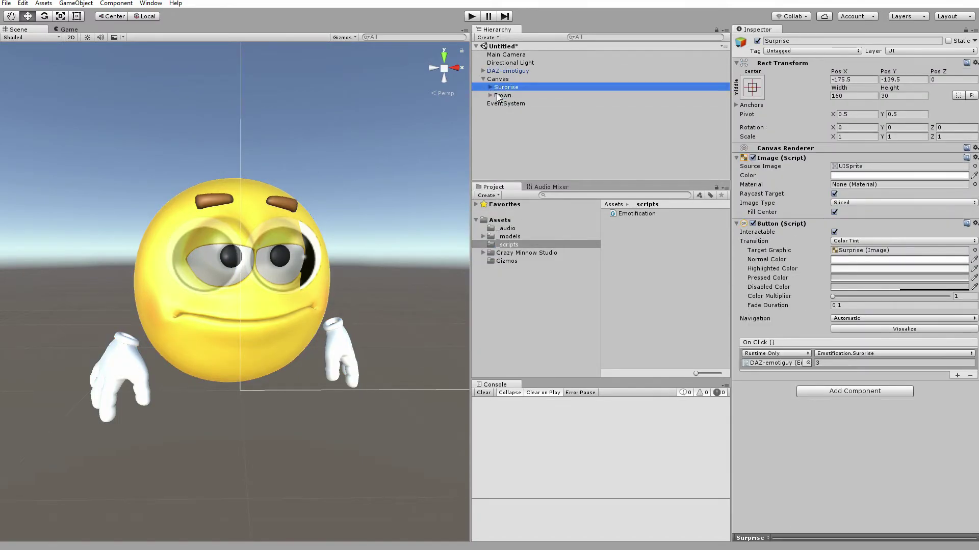
pyautogui.moveTo(498, 97); pyautogui.dragTo(774, 363)
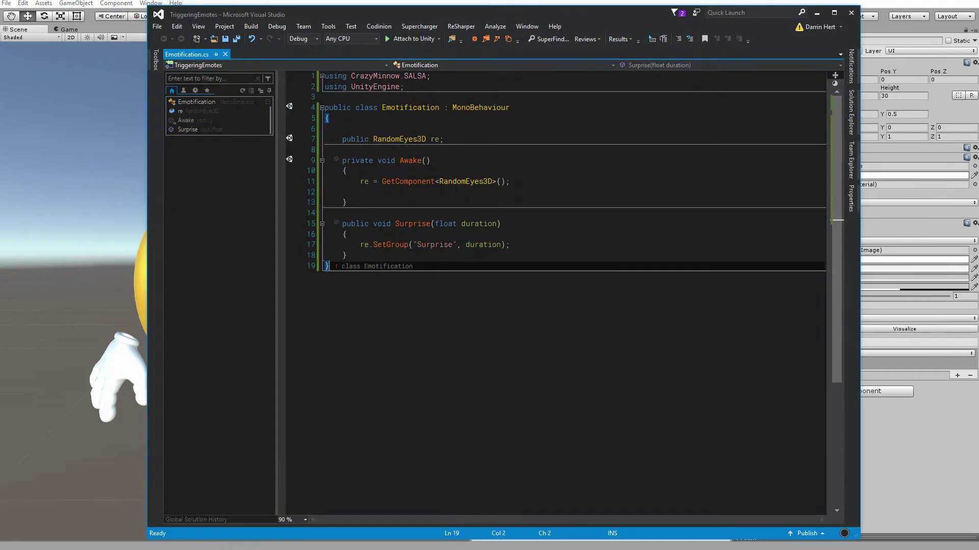
# Write public void Frown(float duration) calling re.SetGroup("Frown", duration), save, and return to Unity
pyautogui.press('Return')
pyautogui.write('public void Frown(fl')
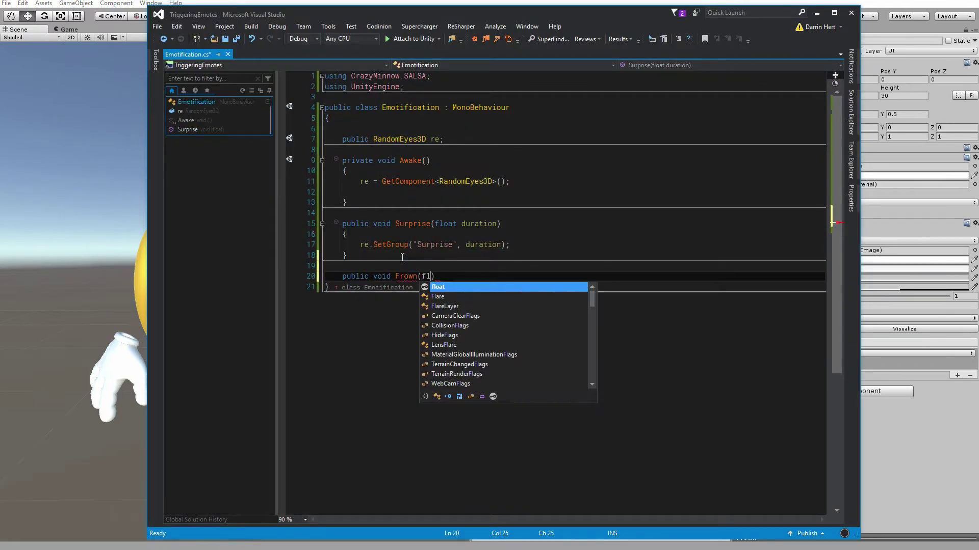
pyautogui.write('oat duration)')
pyautogui.press('Return')
pyautogui.write('{')
pyautogui.press('Return')
pyautogui.write('re.SetGroup(float);')
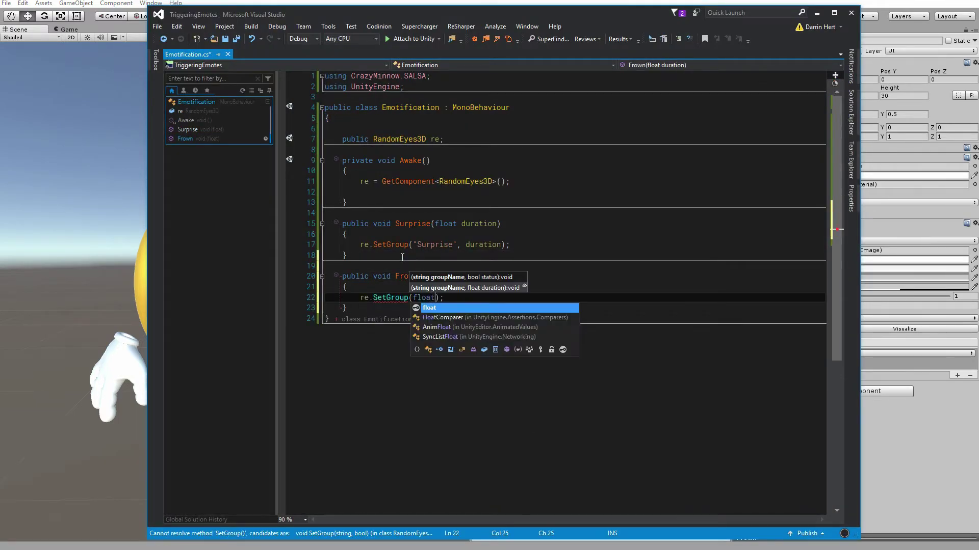
pyautogui.press('Escape')
pyautogui.hotkey('ctrl', 'shift', 'Left')
pyautogui.write('duration')
pyautogui.hotkey('ctrl', 'Left')
pyautogui.write('"Frown')
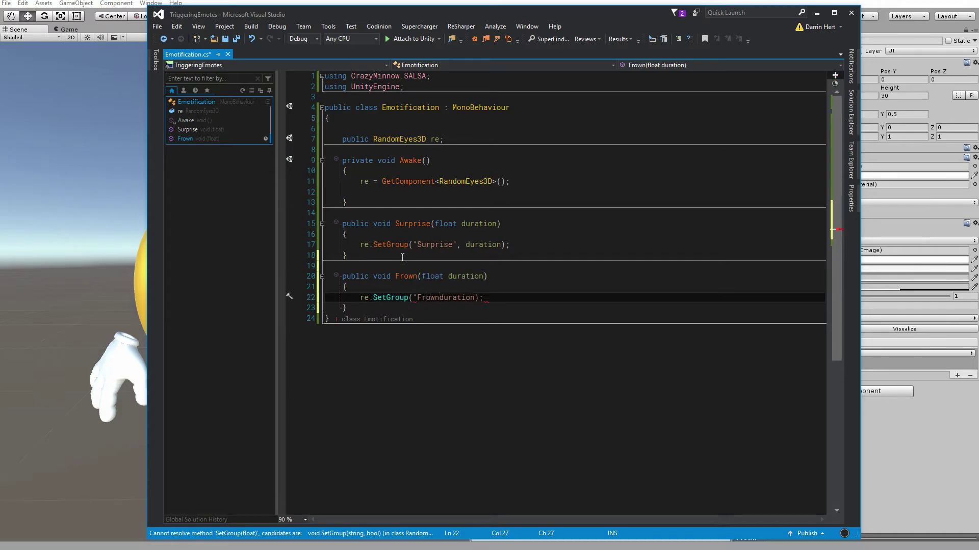
pyautogui.write('",')
pyautogui.hotkey('ctrl', 'End')
pyautogui.hotkey('ctrl', 's')
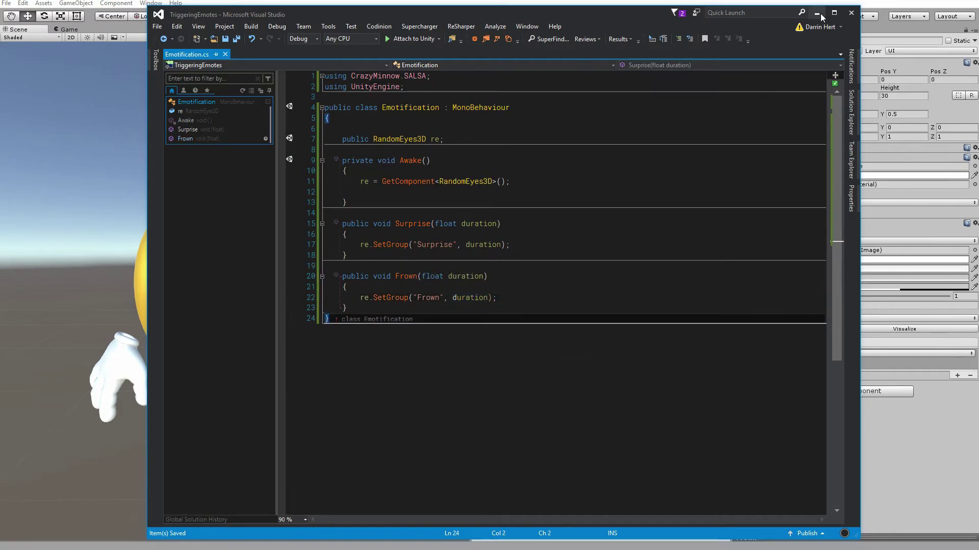
pyautogui.click(818, 14)
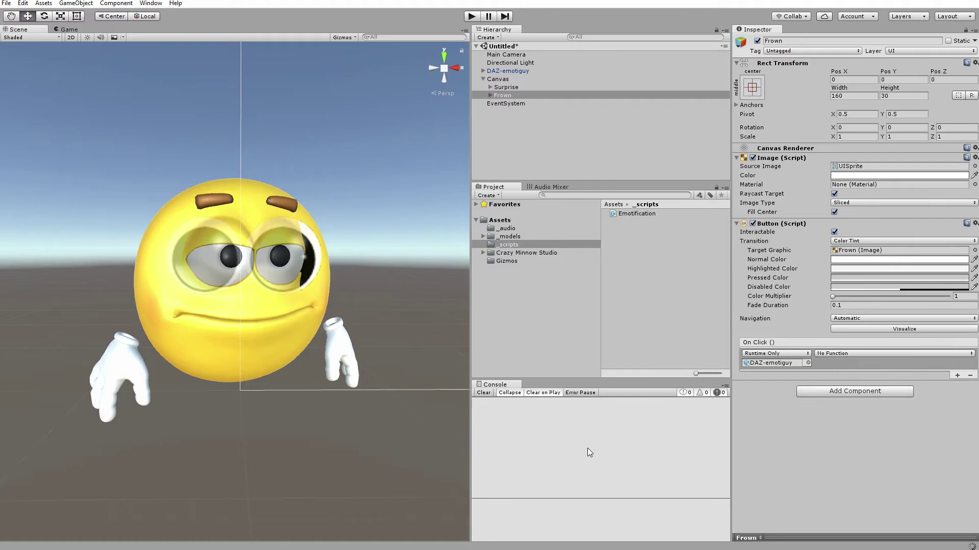
# Make the Frown button's click call Emotification.Frown with duration 2
pyautogui.click(866, 353)
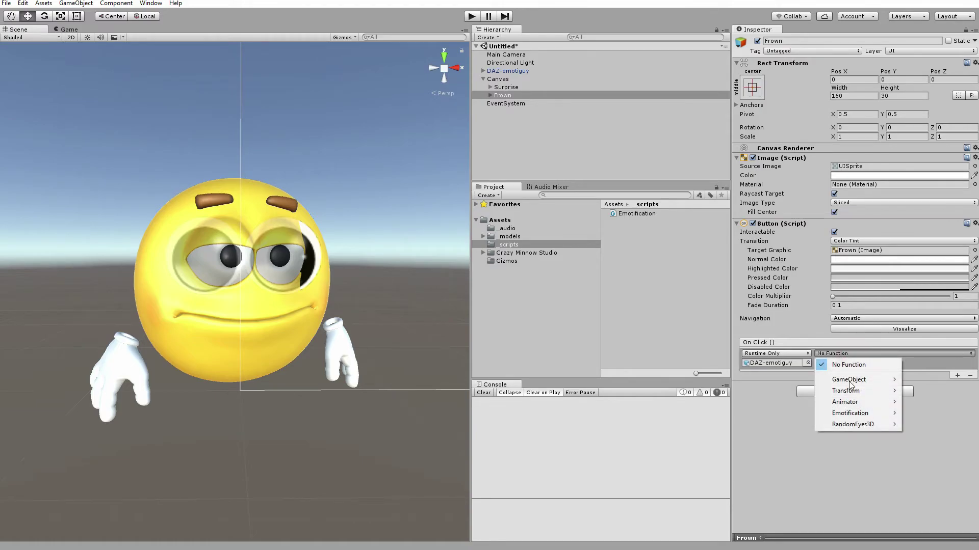
pyautogui.moveTo(852, 416)
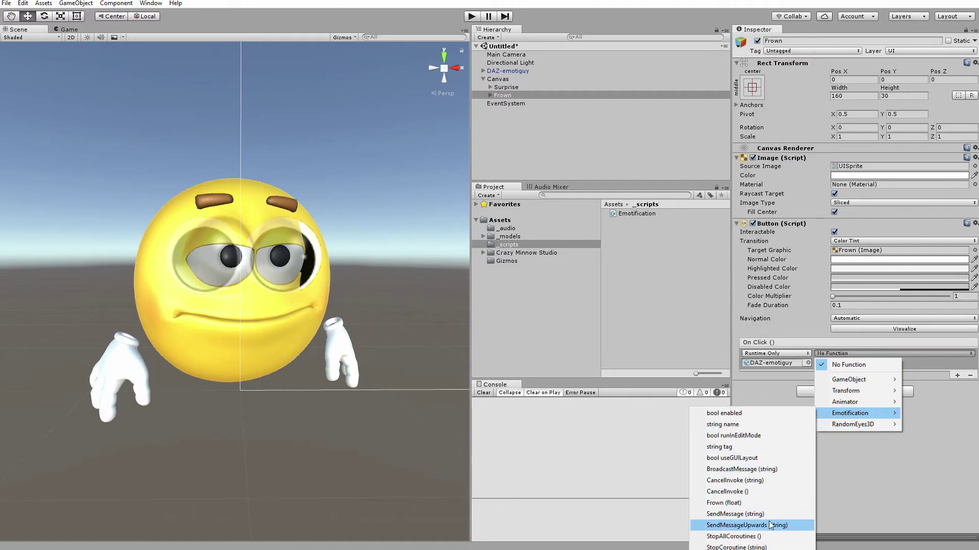
pyautogui.click(744, 503)
pyautogui.click(827, 364)
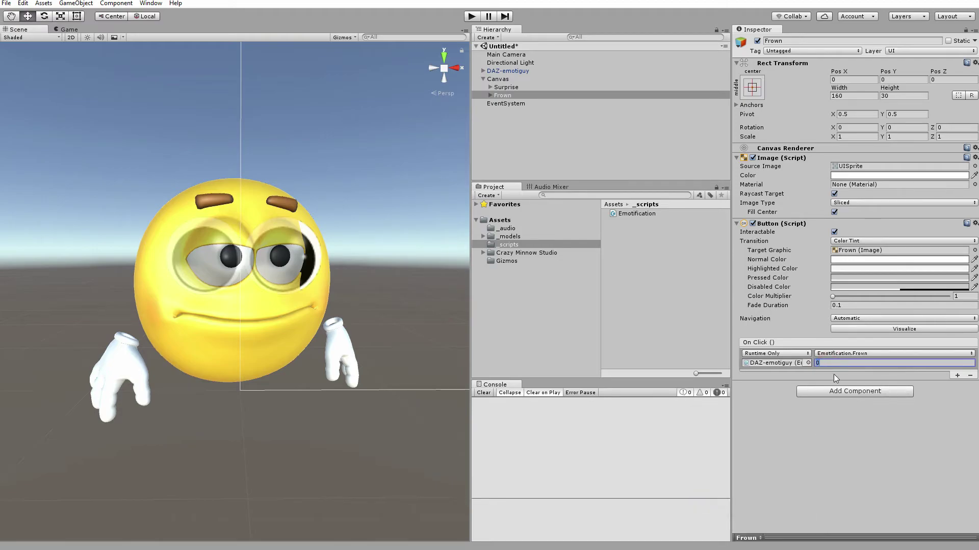
# Change the button's label text to Frown and move it beside the Surprise button
pyautogui.click(498, 79)
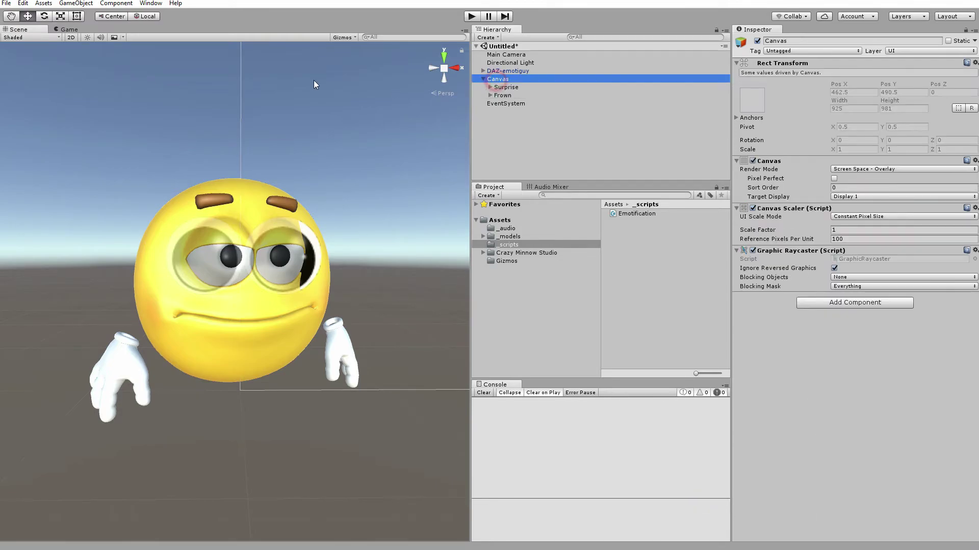
pyautogui.click(71, 37)
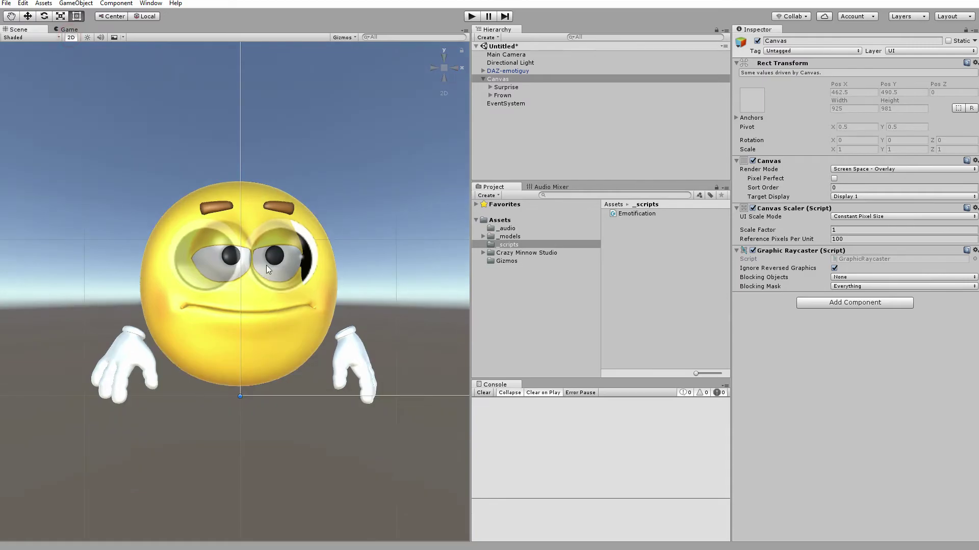
pyautogui.doubleClick(503, 96)
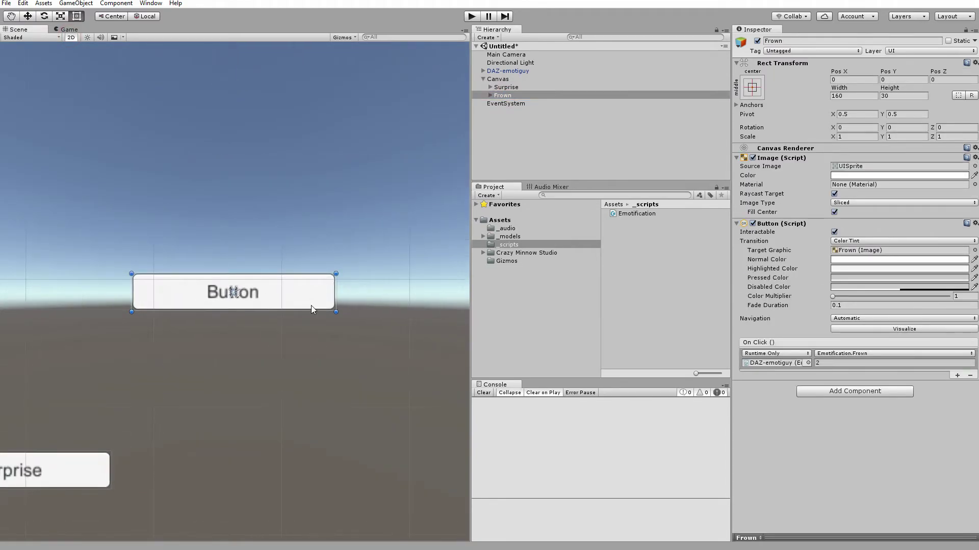
pyautogui.click(490, 95)
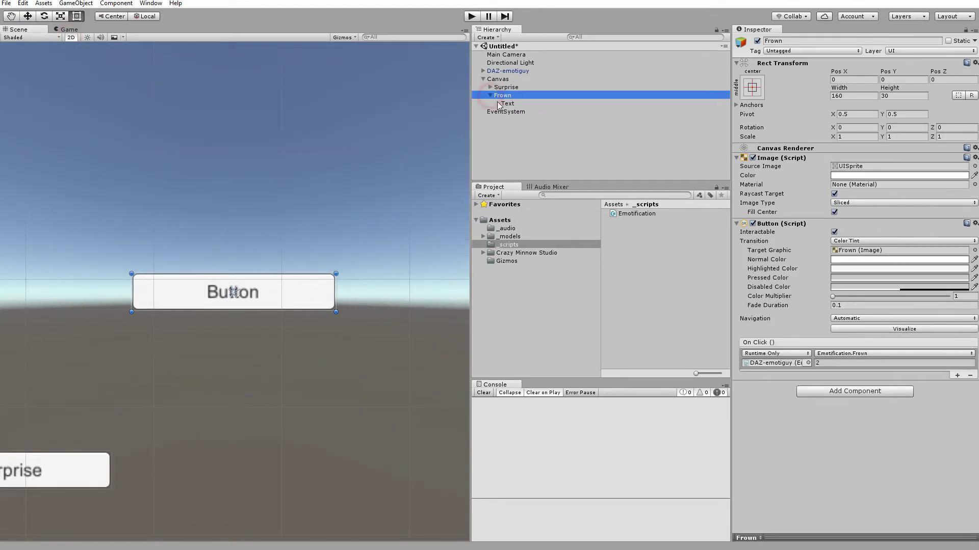
pyautogui.click(507, 103)
pyautogui.doubleClick(750, 175)
pyautogui.write('Frown')
pyautogui.click(503, 96)
pyautogui.scroll(-3, 232, 291)
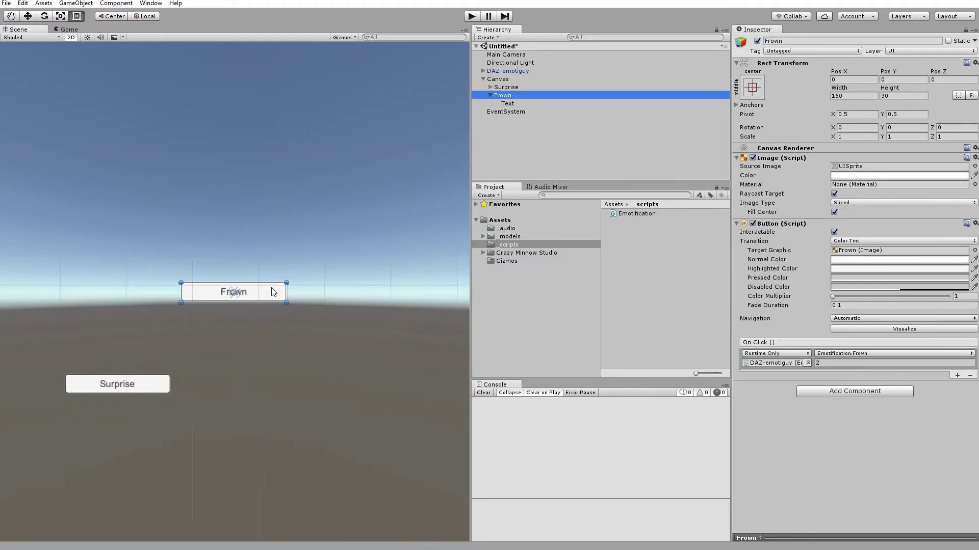
pyautogui.moveTo(262, 289); pyautogui.dragTo(274, 384)
# Play the scene and press the Surprise and Frown buttons to trigger both emotes
pyautogui.click(471, 16)
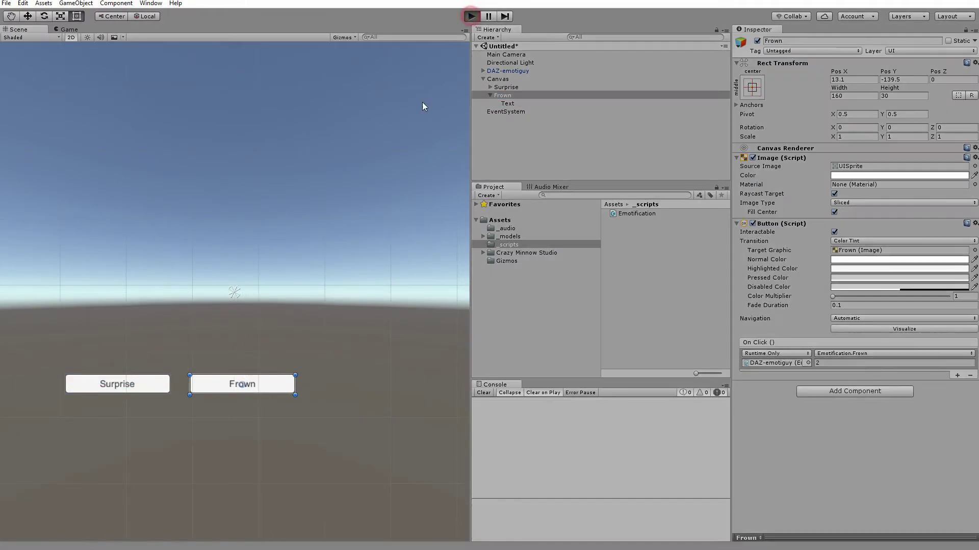
pyautogui.click(129, 382)
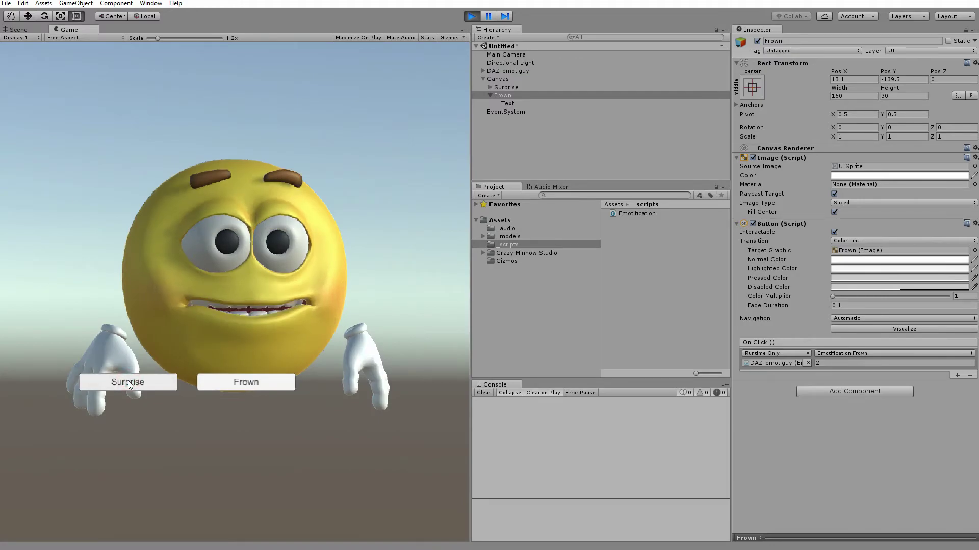
pyautogui.click(238, 384)
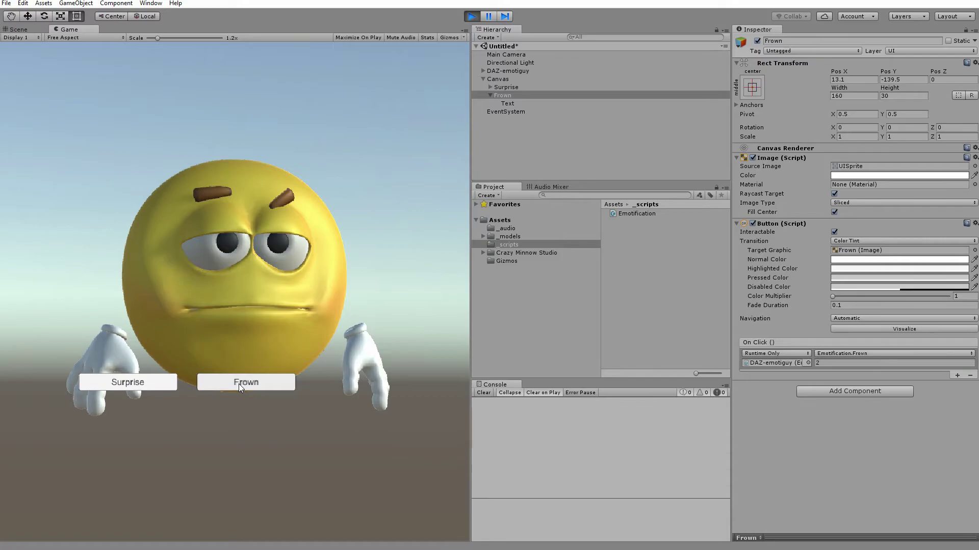
pyautogui.click(239, 384)
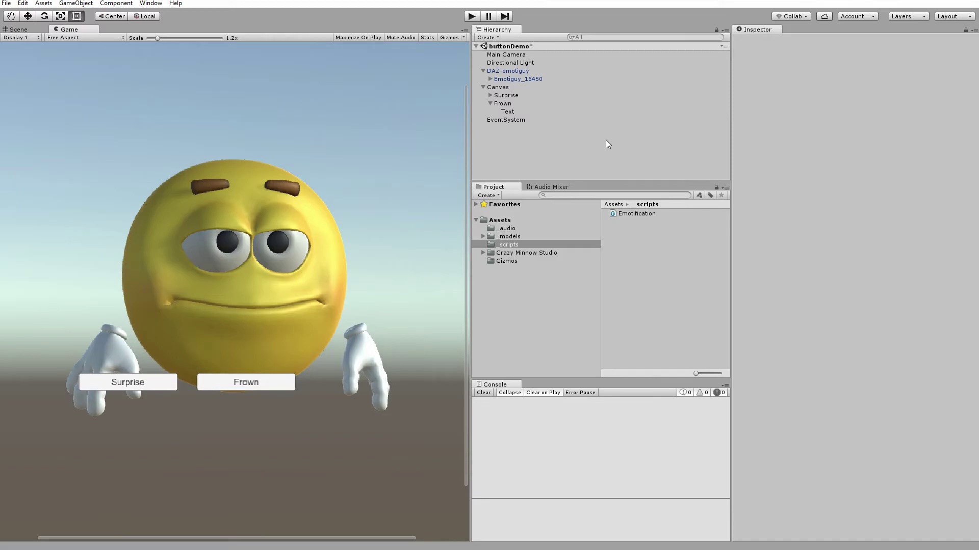
# Select DAZ-emotiguy, open the Animation window, and create a new clip named emoteEvent
pyautogui.click(506, 71)
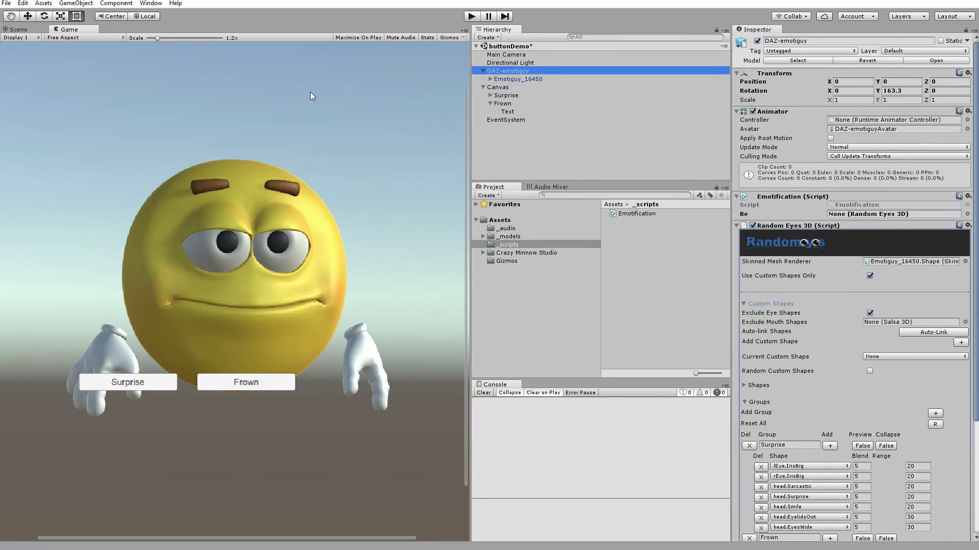
pyautogui.click(151, 4)
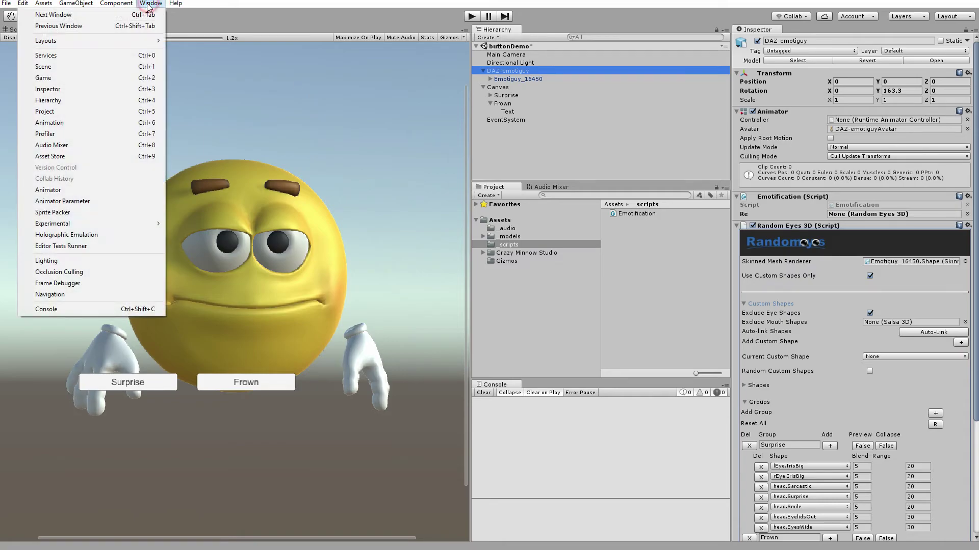
pyautogui.click(75, 123)
pyautogui.moveTo(181, 44); pyautogui.dragTo(267, 144)
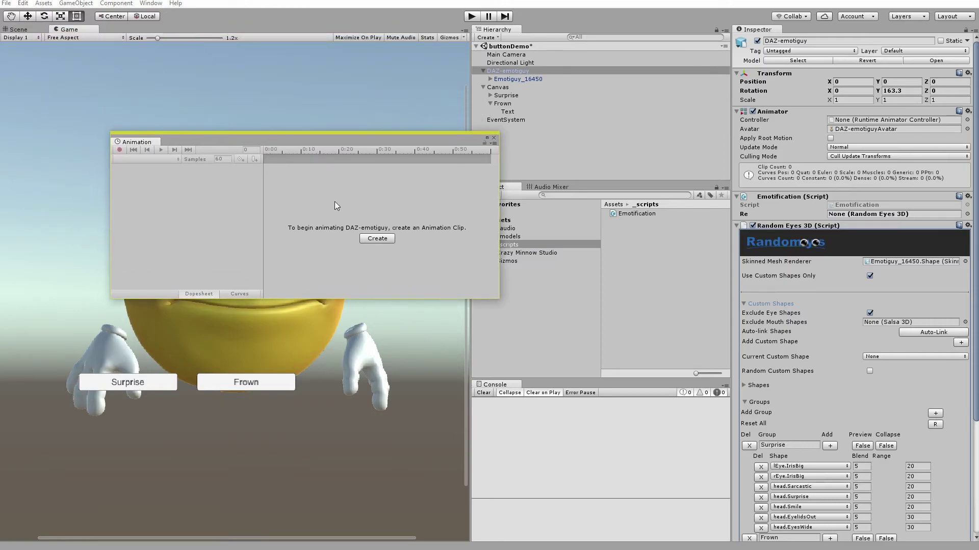
pyautogui.click(377, 238)
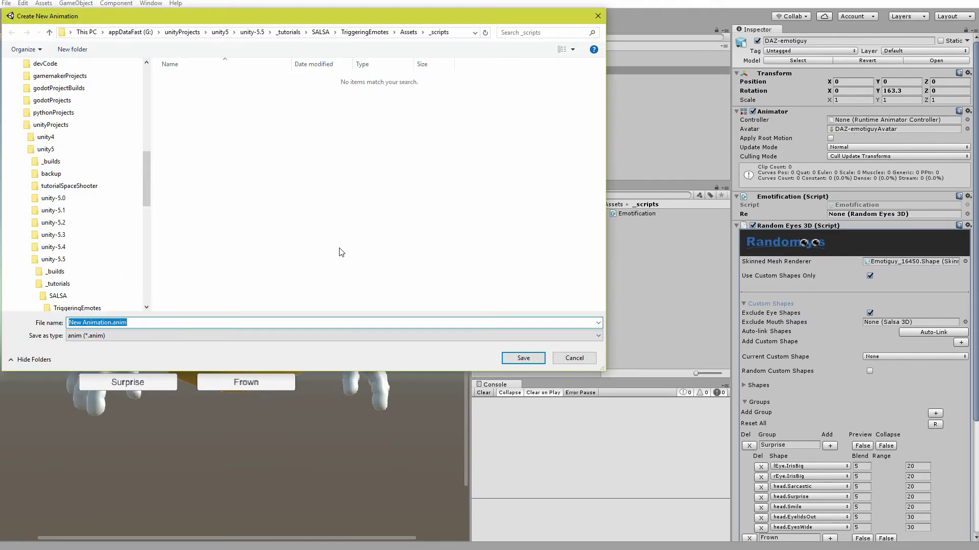
pyautogui.write('em')
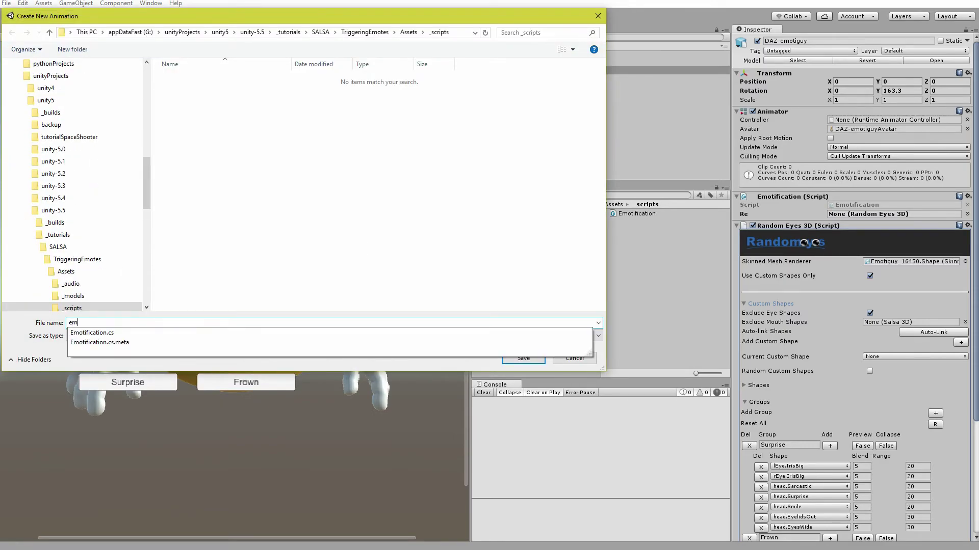
pyautogui.write('oteEvent')
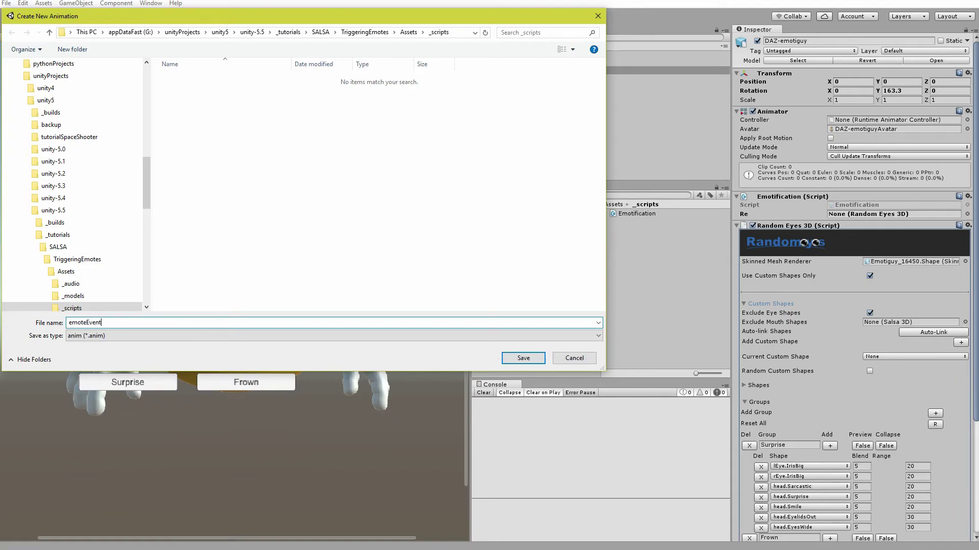
# Save the emoteEvent clip and animate the Emotification script's Enabled property
pyautogui.press('Return')
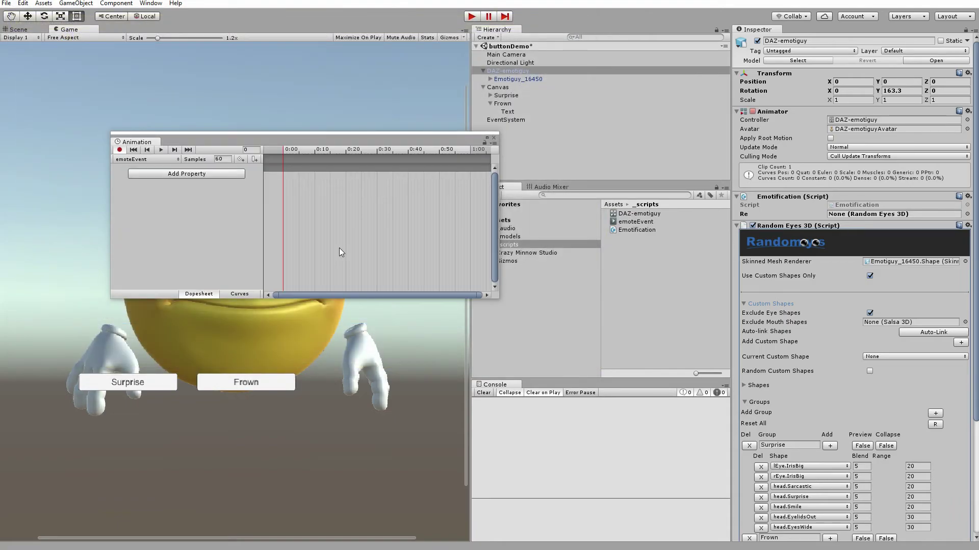
pyautogui.click(204, 174)
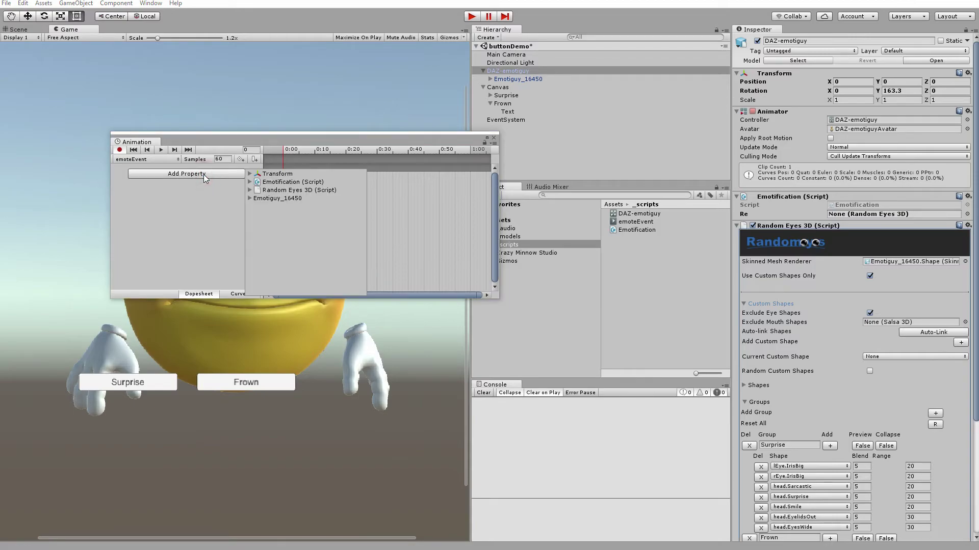
pyautogui.click(283, 185)
pyautogui.click(250, 182)
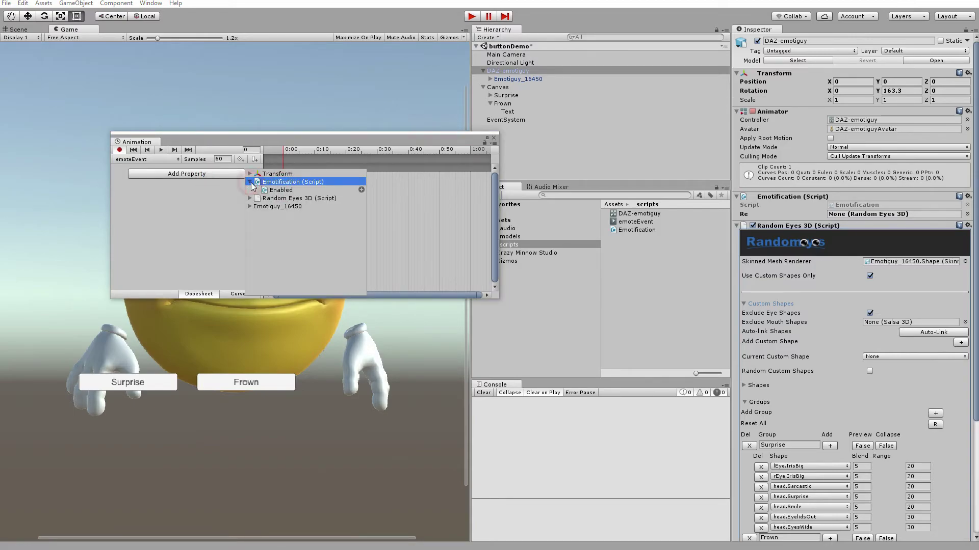
pyautogui.click(279, 191)
pyautogui.click(361, 189)
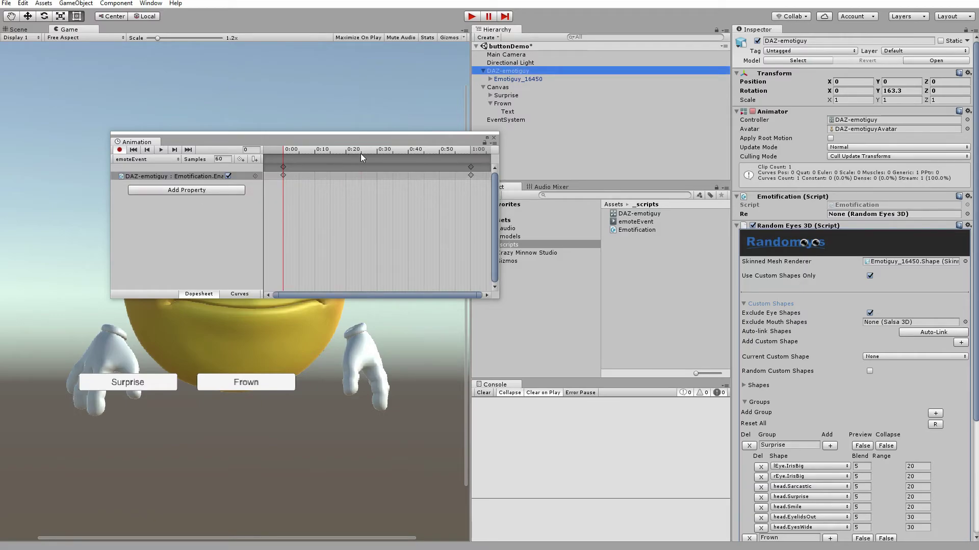
# Zoom out the dopesheet and stretch the end keyframes out to about 2:30
pyautogui.scroll(-5, 418, 225)
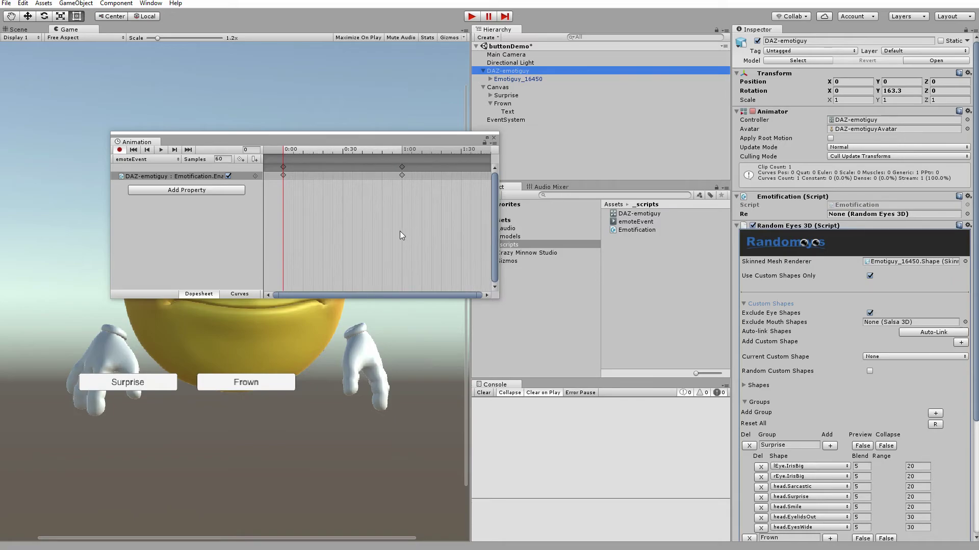
pyautogui.scroll(-2, 389, 235)
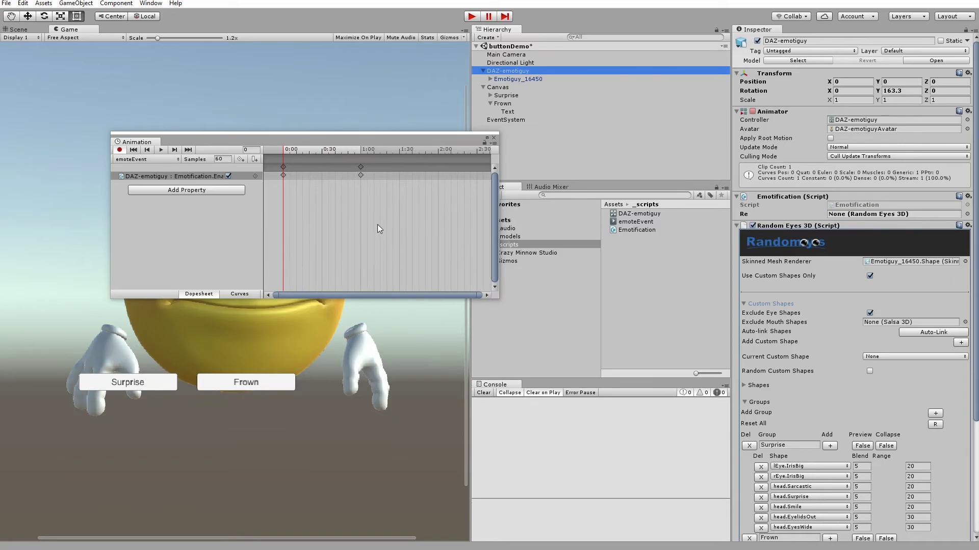
pyautogui.click(387, 151)
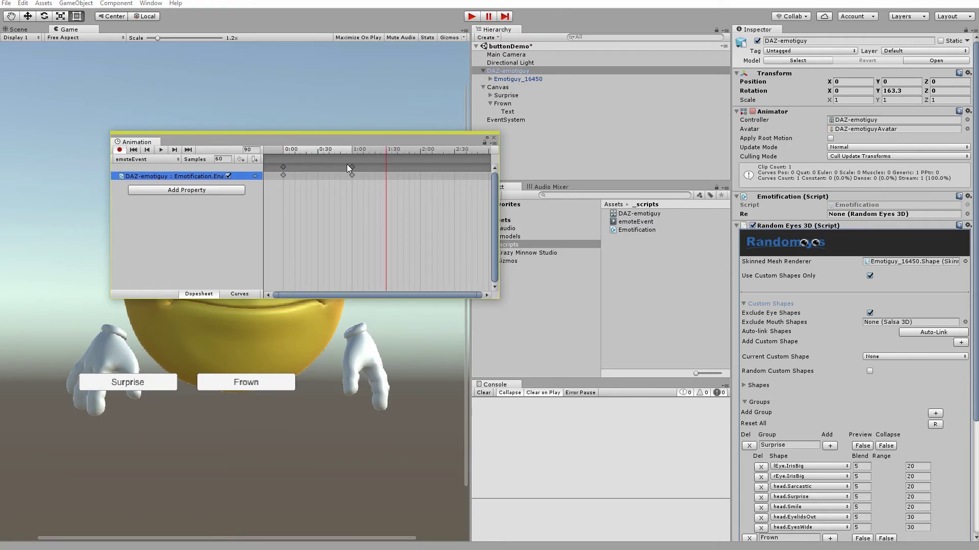
pyautogui.moveTo(352, 166); pyautogui.dragTo(474, 167)
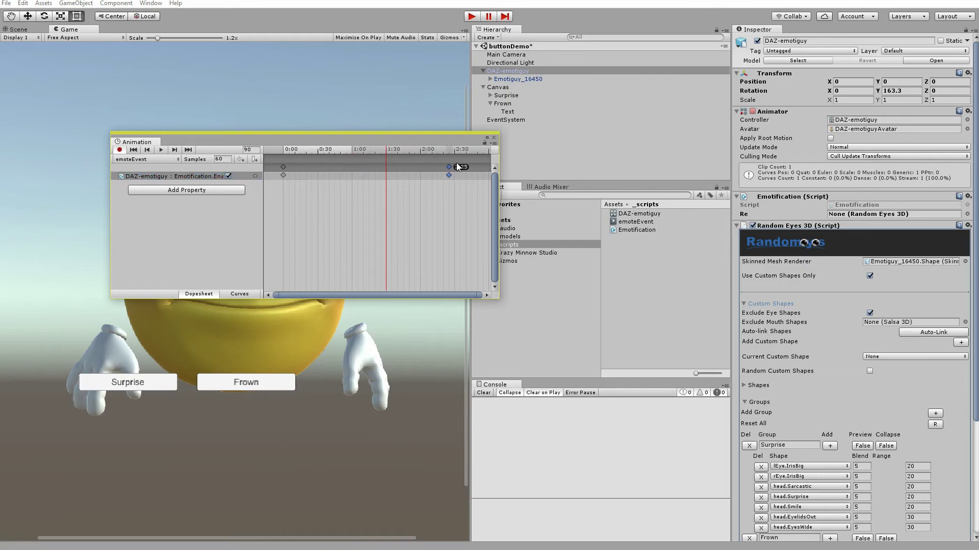
# Add an animation event at 1:30 calling Surprise with 3
pyautogui.click(255, 159)
pyautogui.click(824, 62)
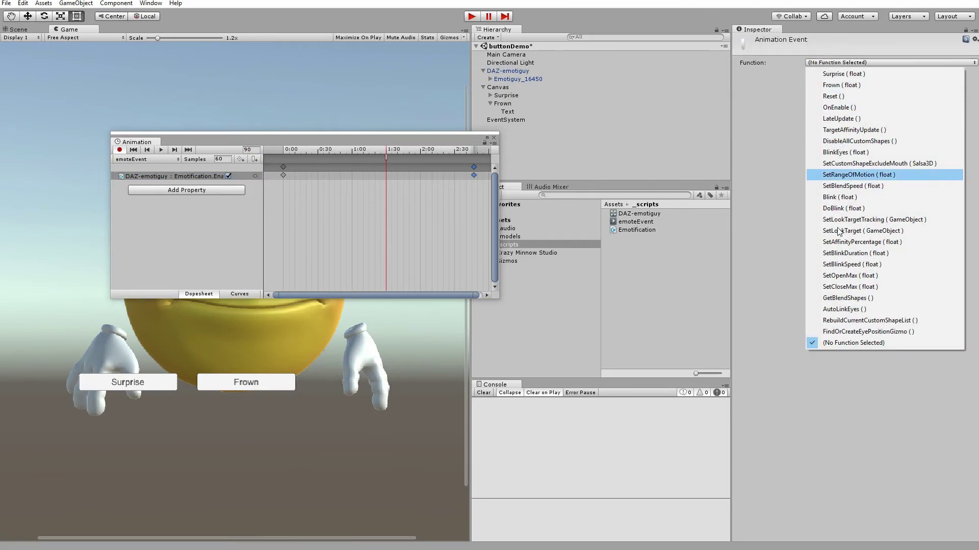
pyautogui.click(853, 73)
pyautogui.click(818, 88)
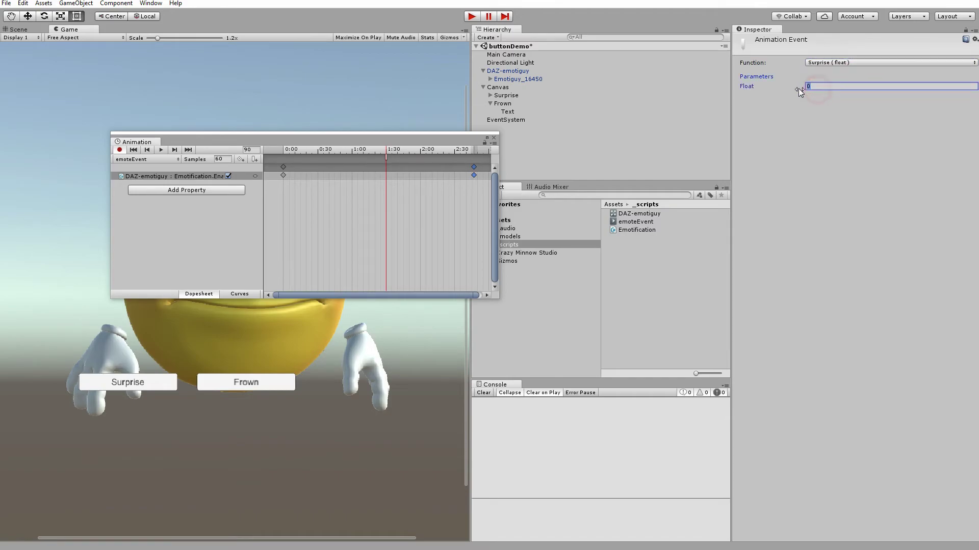
pyautogui.scroll(-4, 404, 220)
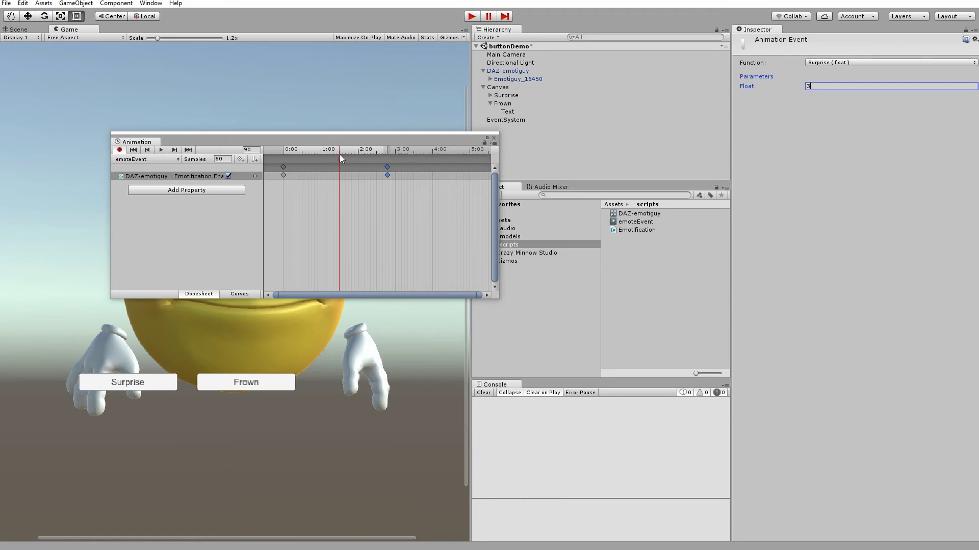
# Add a second animation event near 5:00 calling Frown with 2
pyautogui.moveTo(339, 154); pyautogui.dragTo(481, 150)
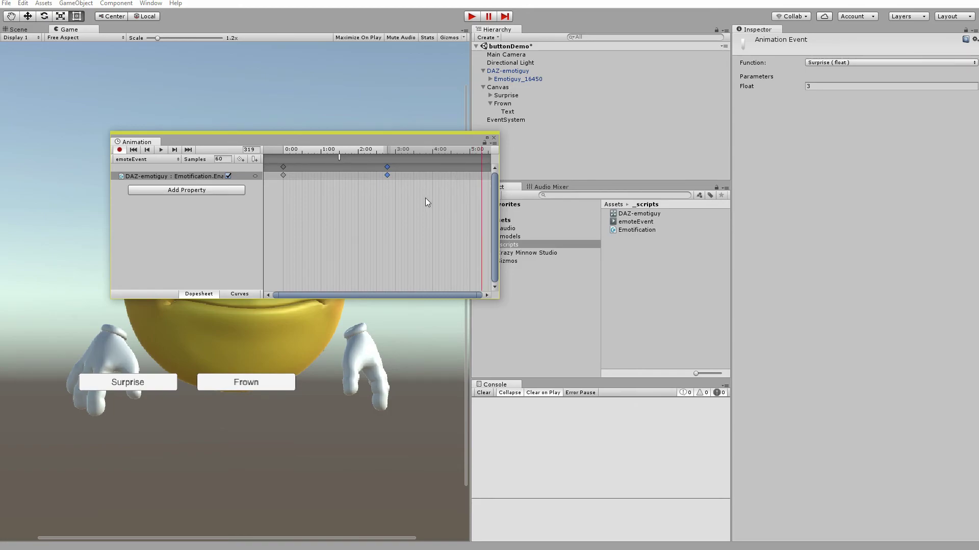
pyautogui.click(254, 159)
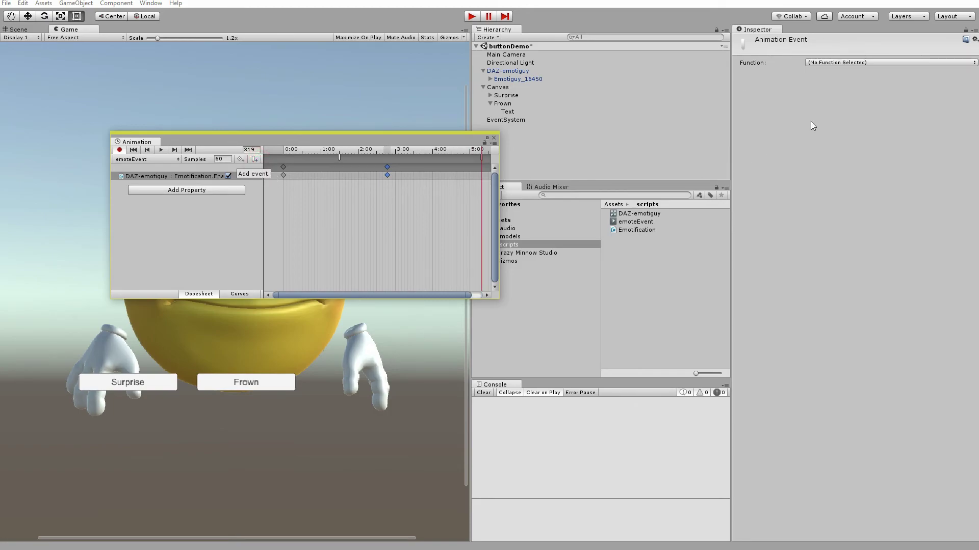
pyautogui.click(829, 63)
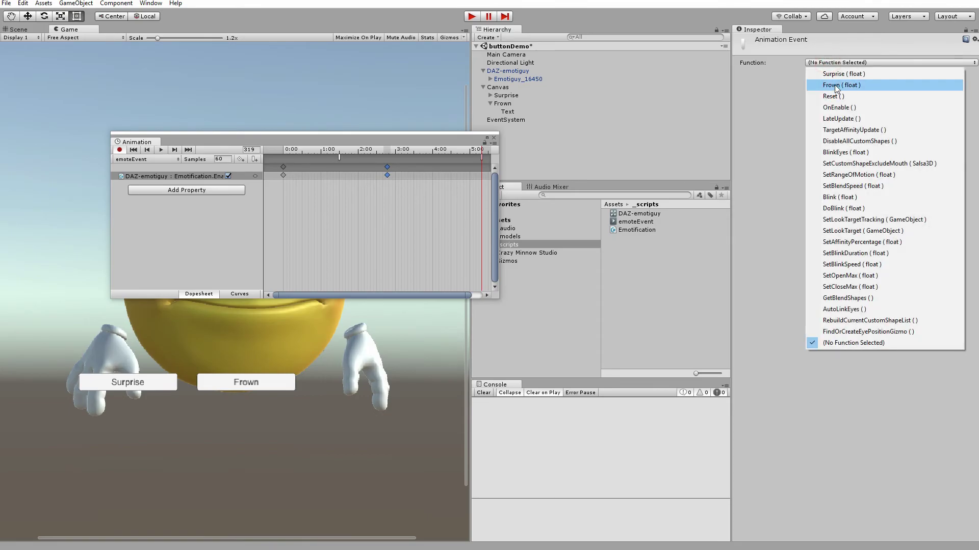
pyautogui.click(836, 87)
pyautogui.click(812, 85)
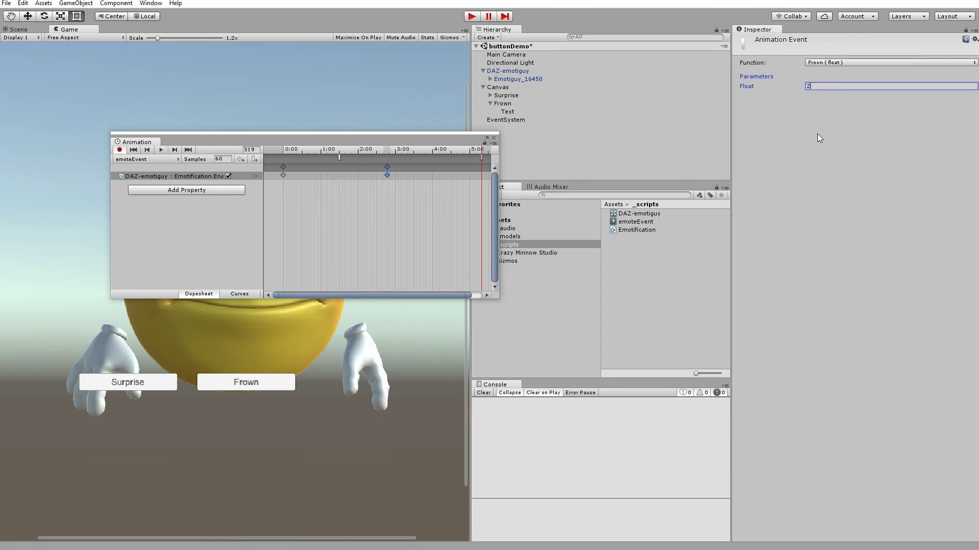
pyautogui.write('2')
pyautogui.press('Return')
# Turn off animation recording, close the Animation window, and run the scene to watch the events fire
pyautogui.click(369, 175)
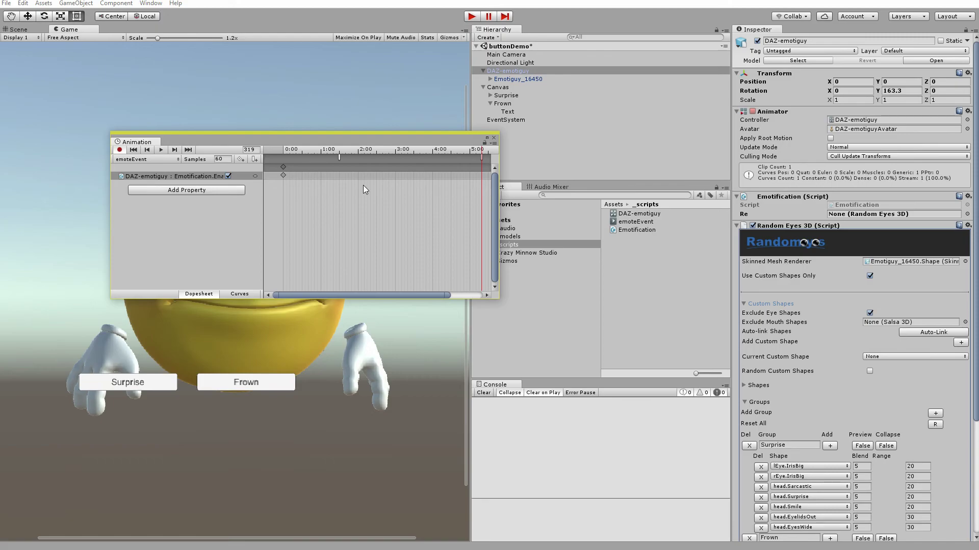
pyautogui.click(119, 150)
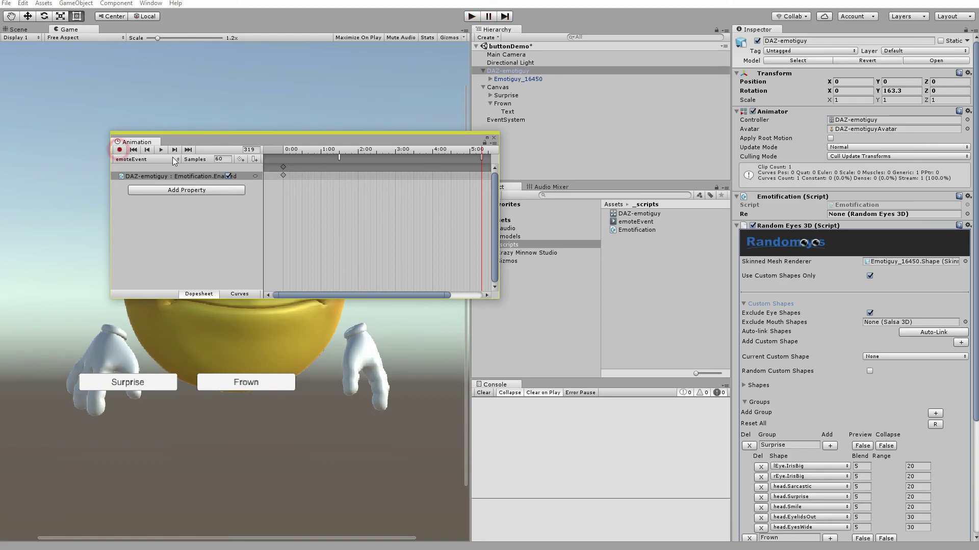
pyautogui.click(494, 141)
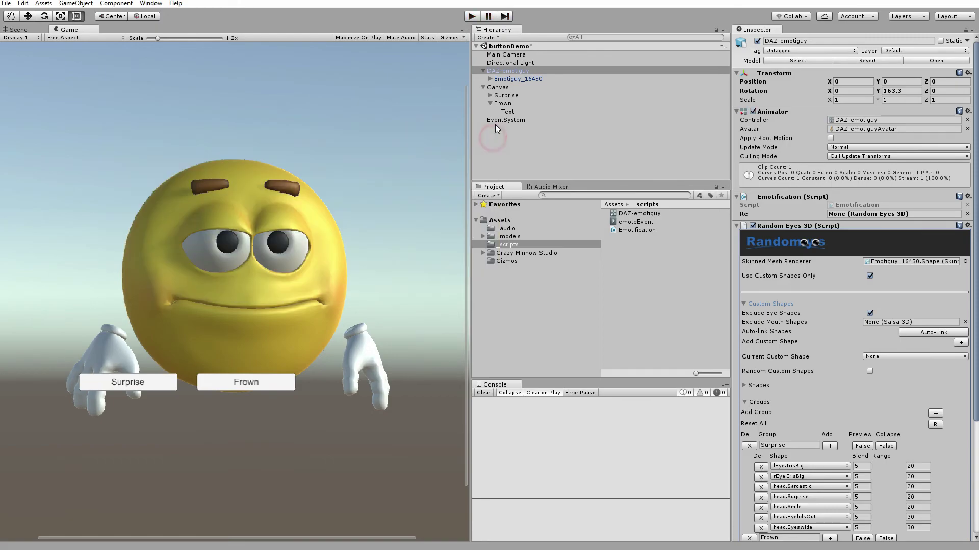
pyautogui.click(471, 16)
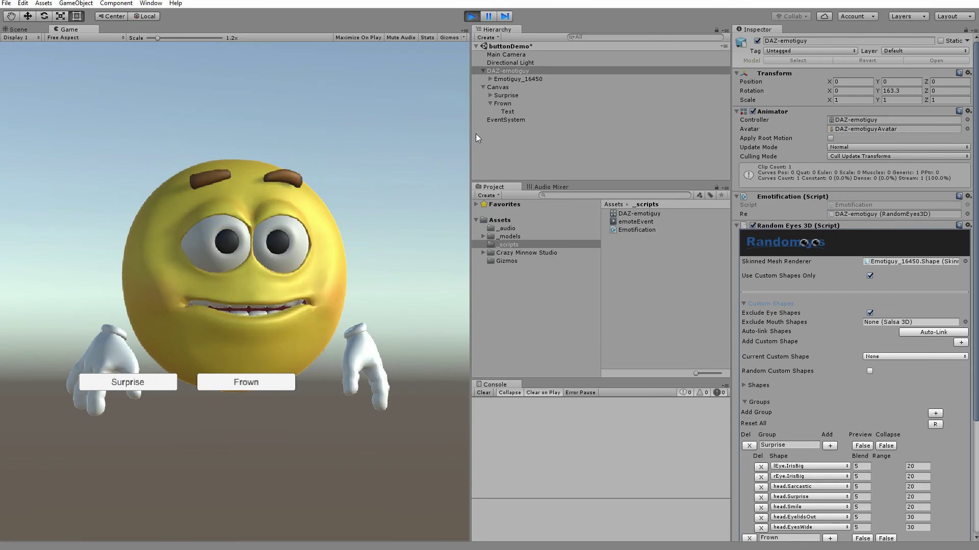
# Stop the running game to return to edit mode
pyautogui.click(470, 17)
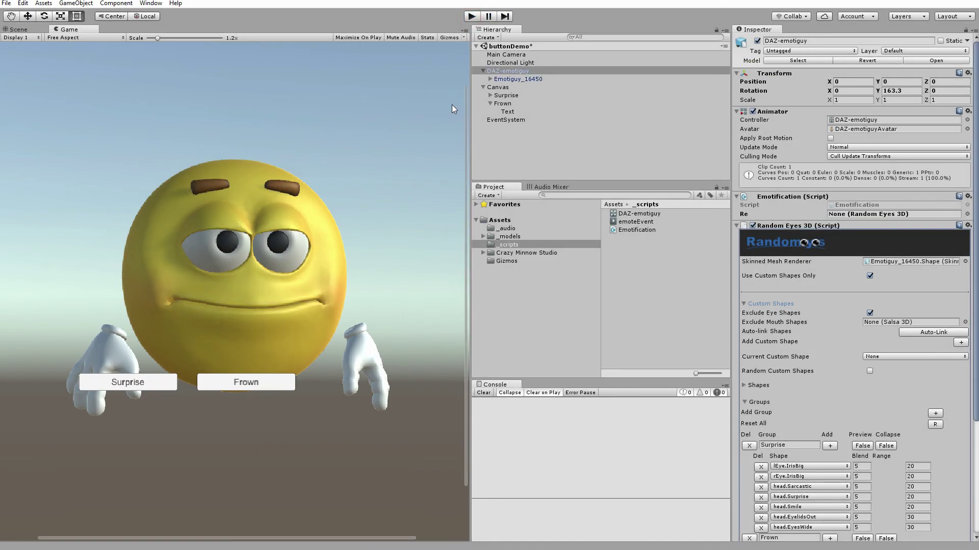